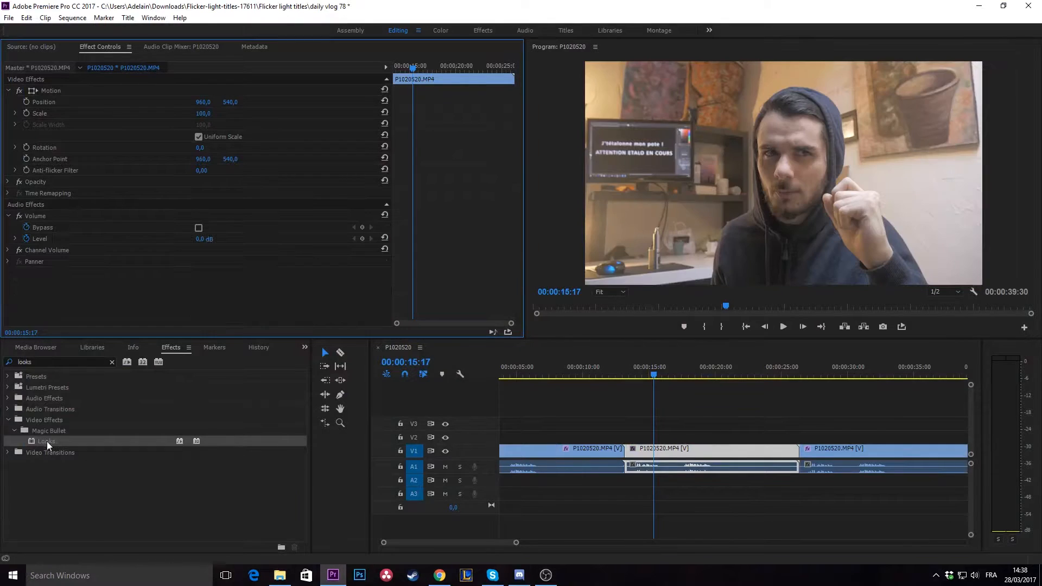
# Apply the Magic Bullet Looks video effect to the middle P1020520.MP4 clip on V1
pyautogui.moveTo(46, 441); pyautogui.dragTo(707, 454)
pyautogui.scroll(1, 643, 415)
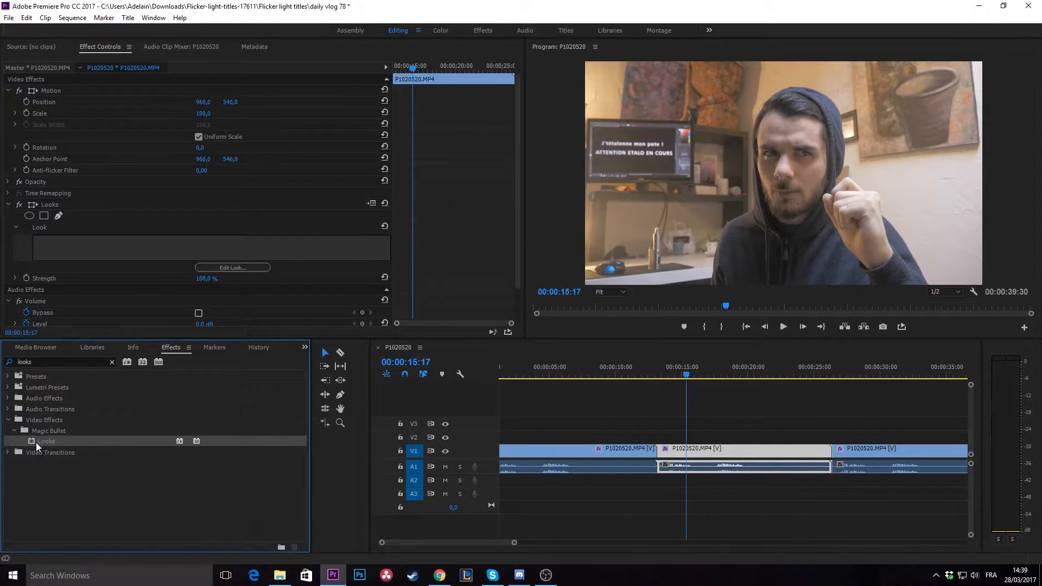
pyautogui.click(680, 372)
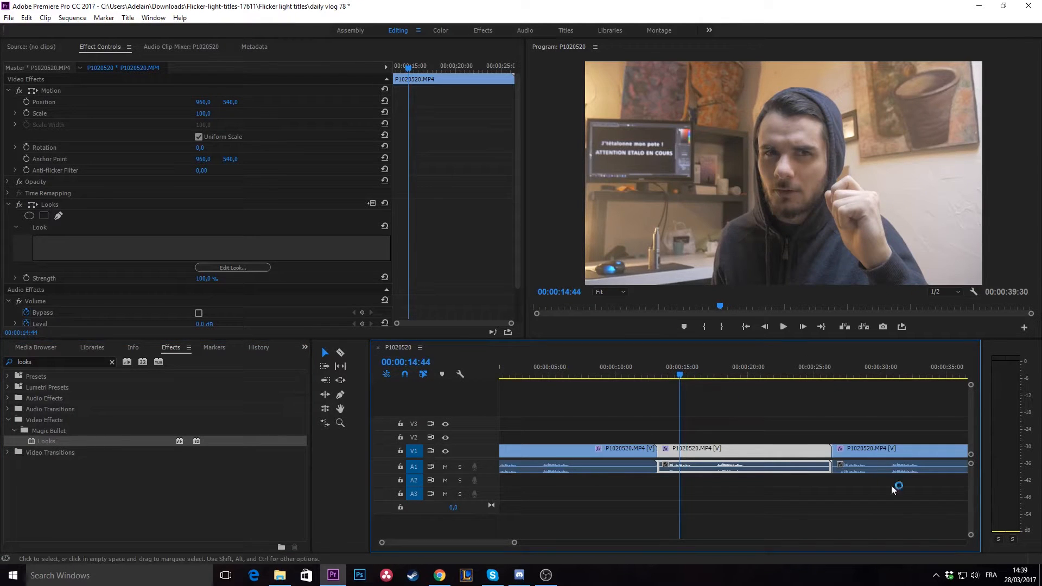
# Mute the computer's headphone output
pyautogui.click(974, 575)
pyautogui.click(864, 549)
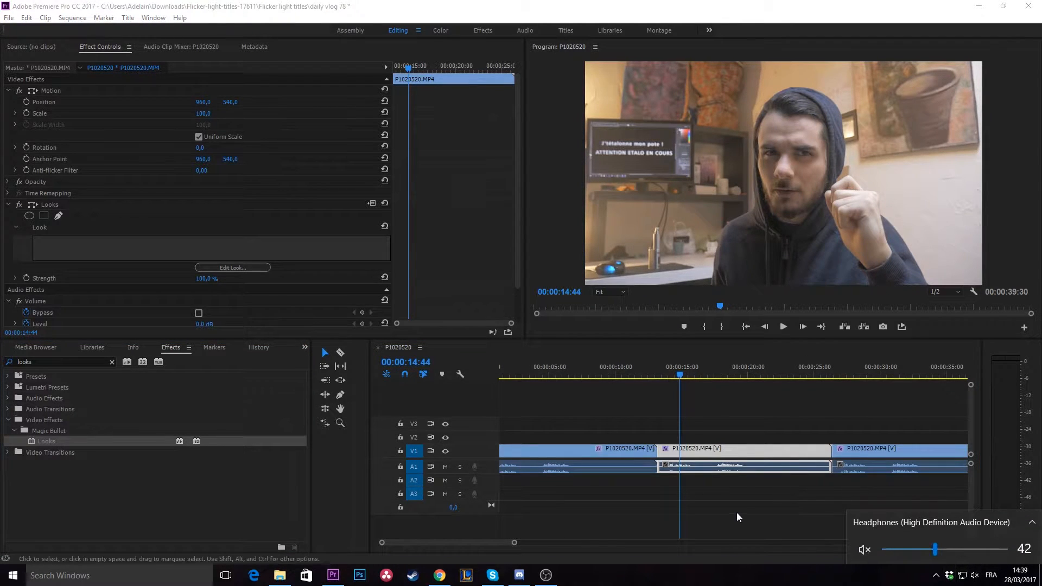
# Place the playhead at 00:00:15:37 and open the look editor for the middle clip's Looks effect
pyautogui.click(737, 513)
pyautogui.moveTo(699, 374); pyautogui.dragTo(690, 382)
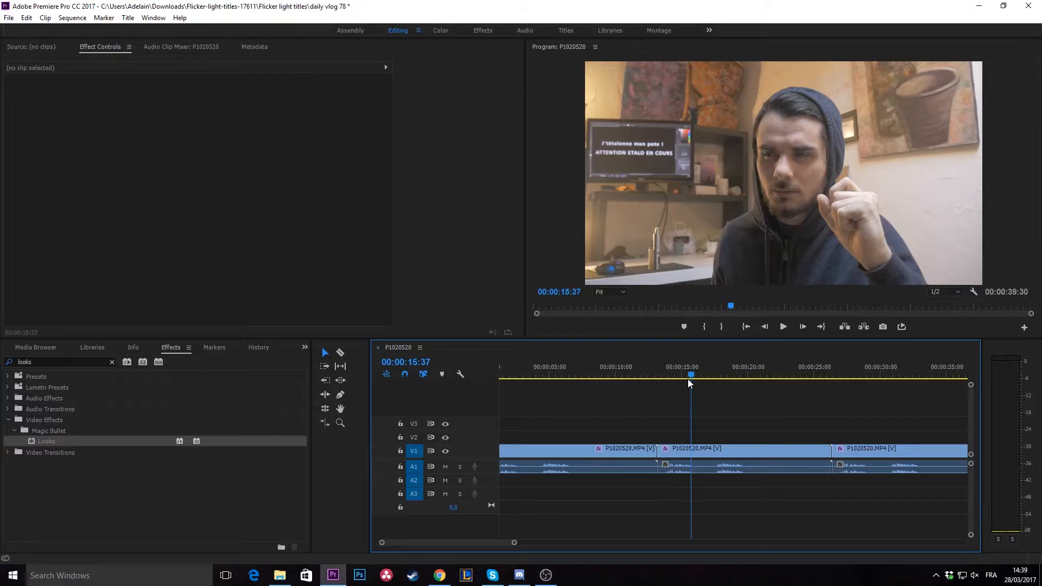
pyautogui.hotkey('ctrl', 's')
pyautogui.click(722, 455)
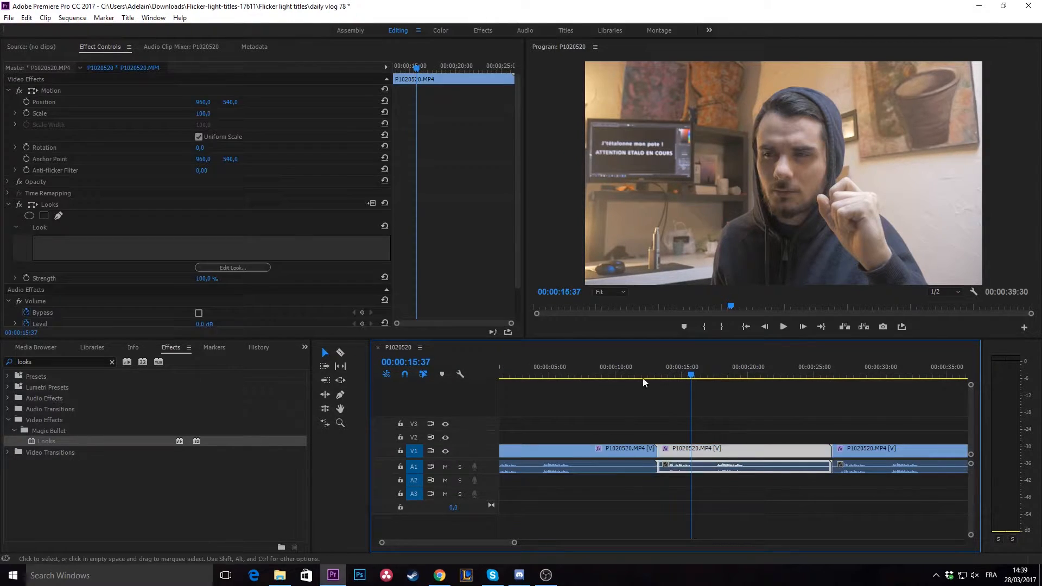
pyautogui.click(232, 268)
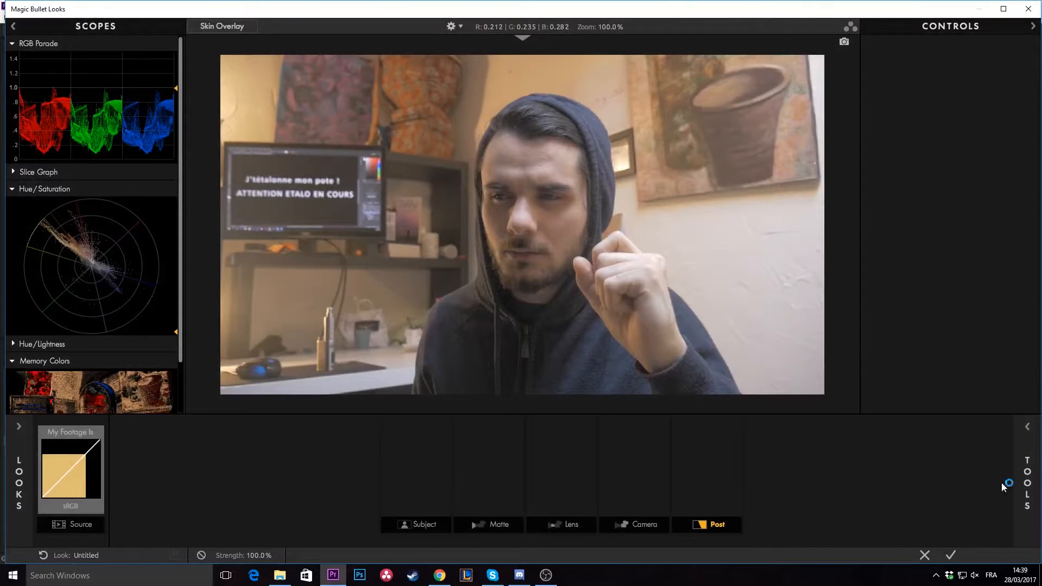
# Add the 4-Way Color and S Curve tools to the Post stage of the look
pyautogui.click(1008, 483)
pyautogui.scroll(-1, 884, 298)
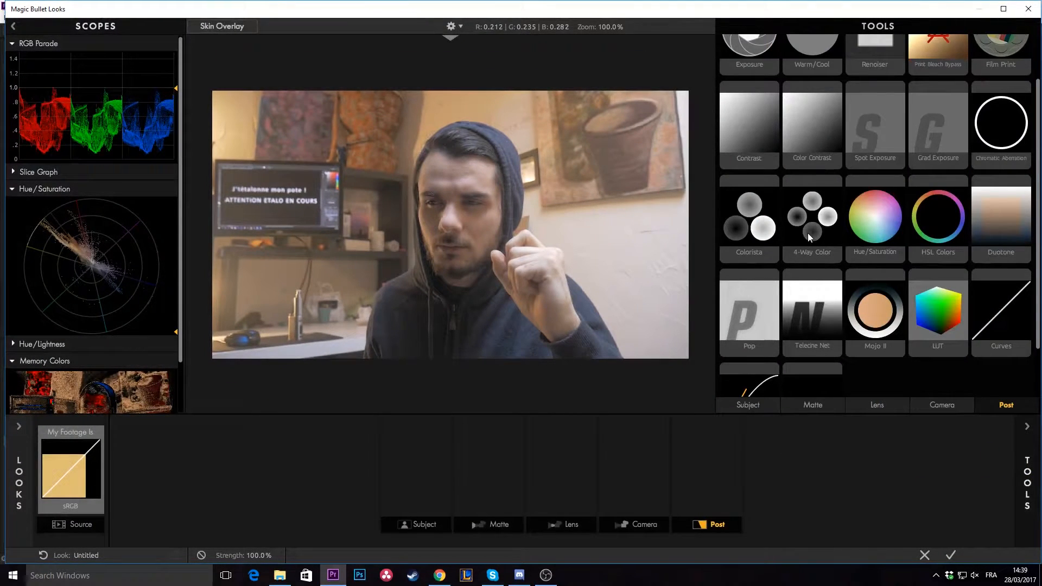
pyautogui.doubleClick(807, 233)
pyautogui.scroll(-2, 854, 279)
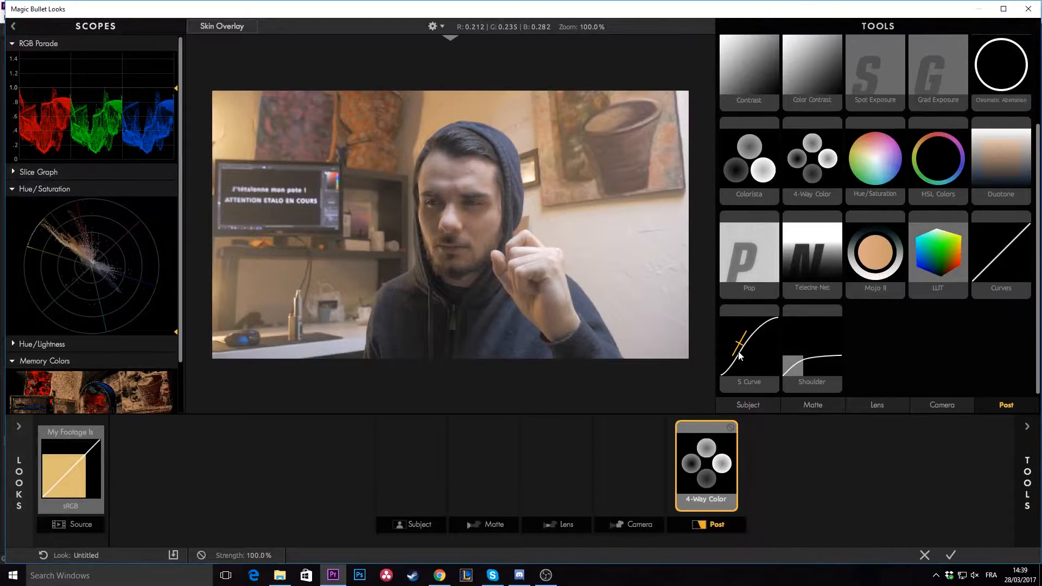
pyautogui.doubleClick(738, 350)
pyautogui.scroll(2, 875, 344)
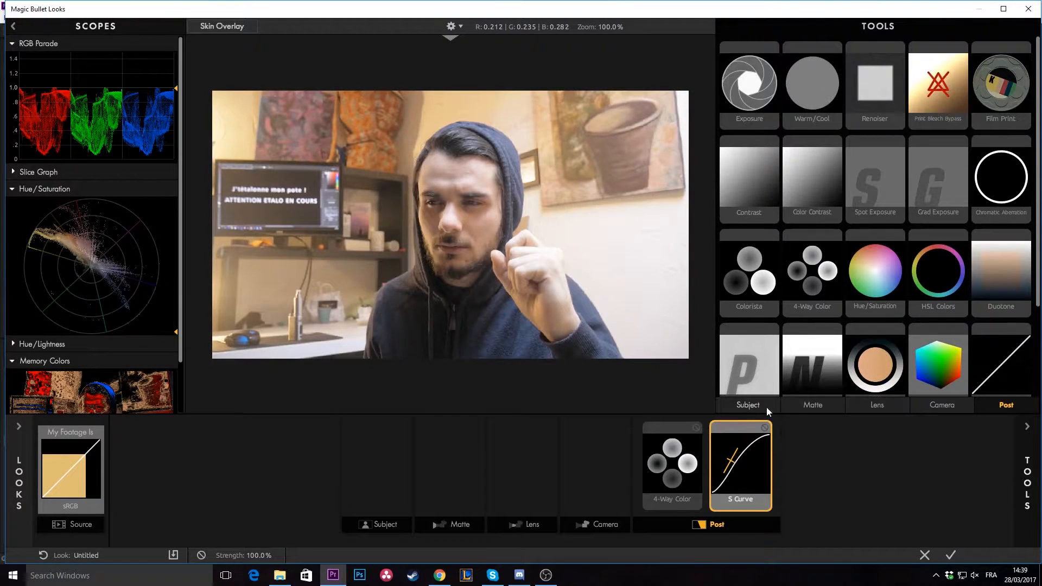
# Add the Diffusion tool to the Matte stage and disable it
pyautogui.click(809, 405)
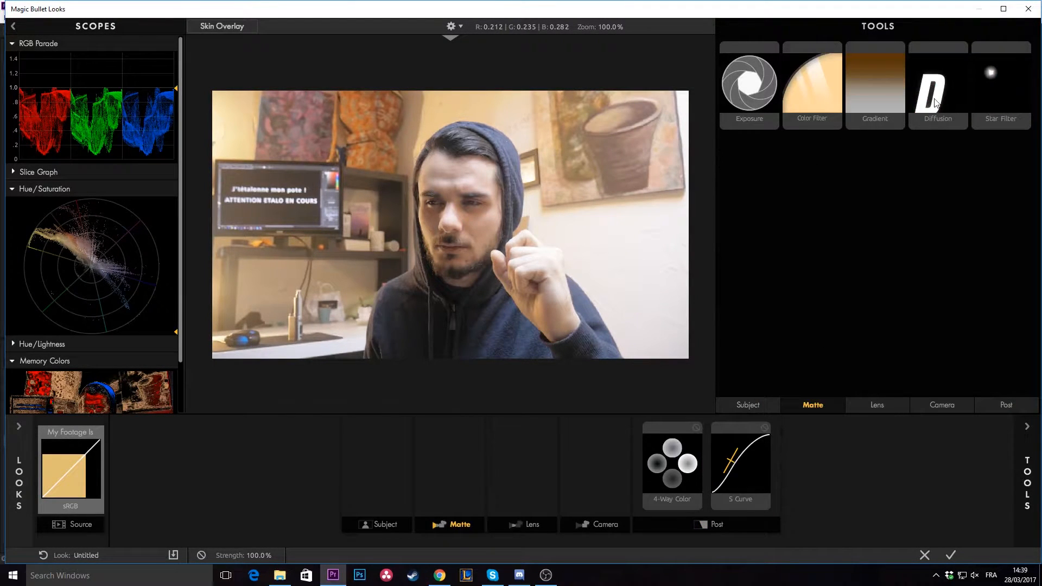
pyautogui.doubleClick(935, 102)
pyautogui.click(891, 410)
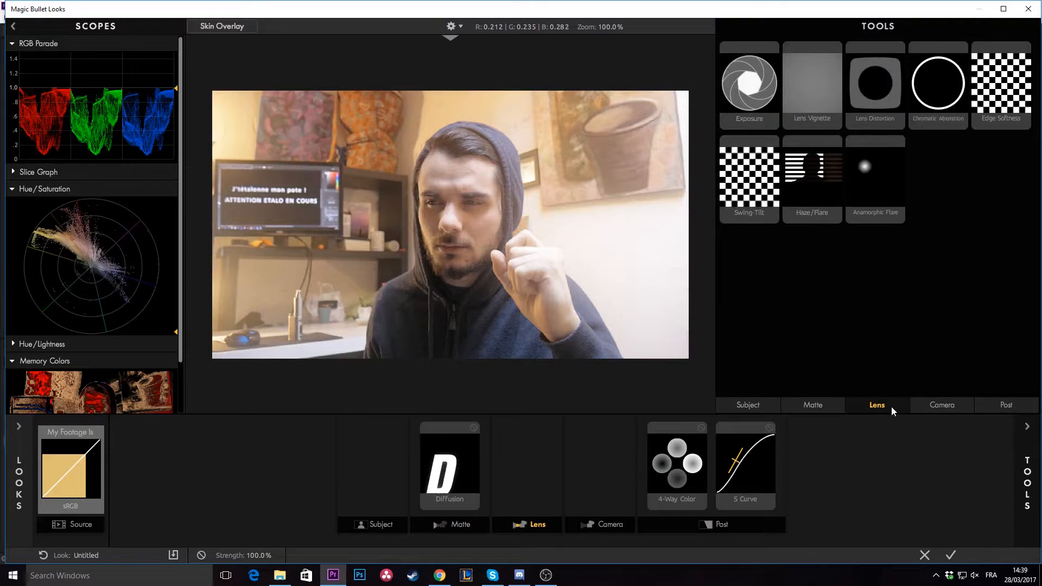
pyautogui.click(1027, 427)
pyautogui.click(474, 428)
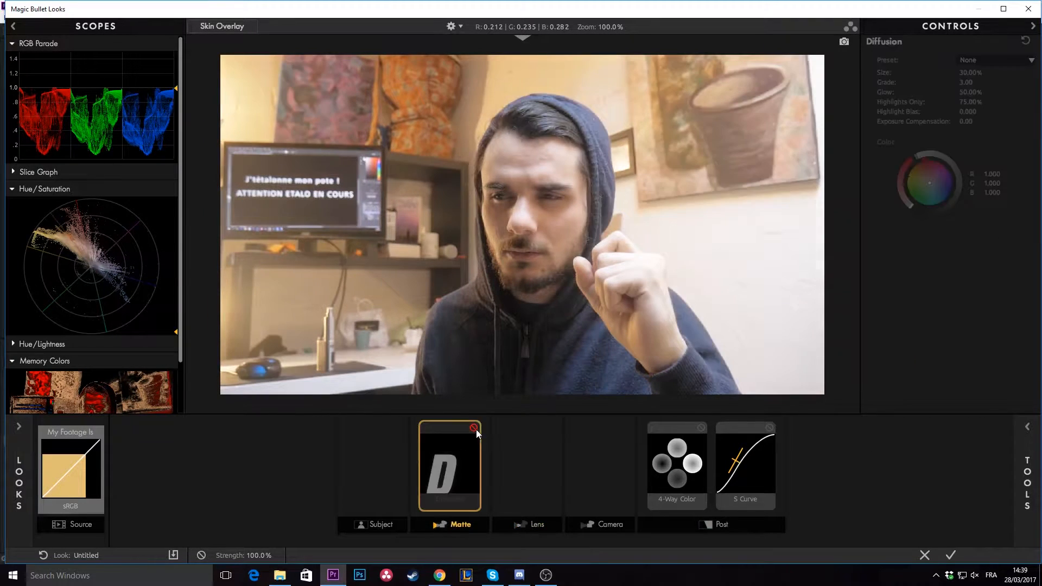
# Try an S Curve midpoint of 0.452 with brightness 0.308 and inspect the image up close
pyautogui.click(745, 445)
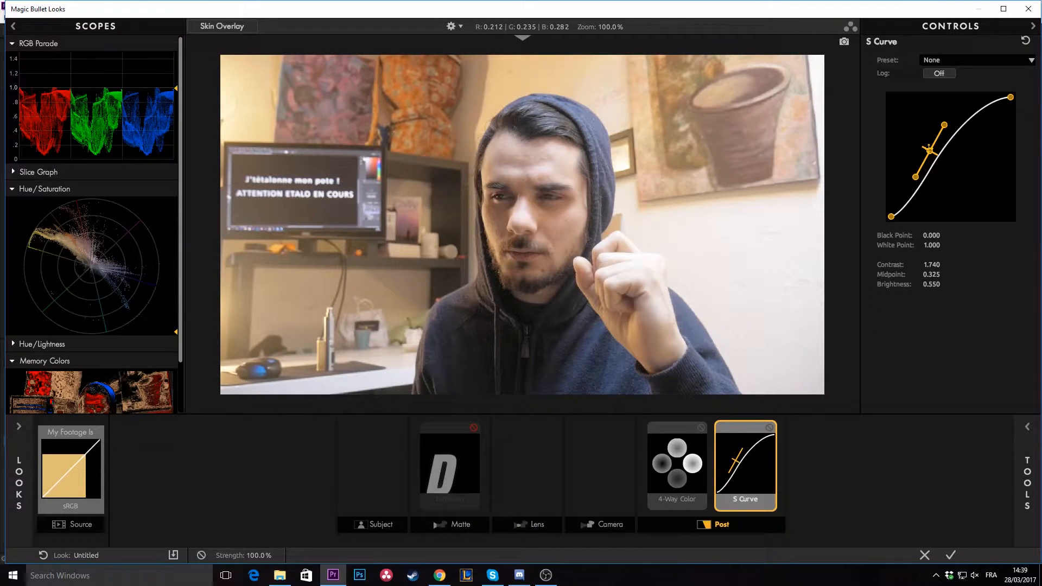
pyautogui.moveTo(928, 148); pyautogui.dragTo(945, 180)
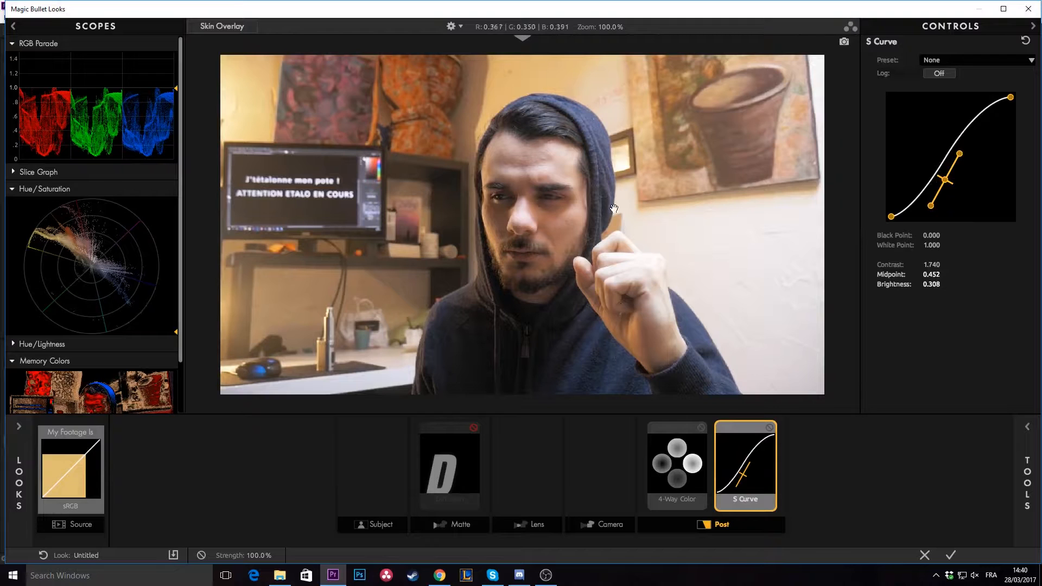
pyautogui.scroll(3, 567, 234)
pyautogui.scroll(-4, 445, 225)
pyautogui.scroll(3, 380, 217)
pyautogui.scroll(2, 265, 315)
pyautogui.moveTo(266, 315); pyautogui.dragTo(254, 258)
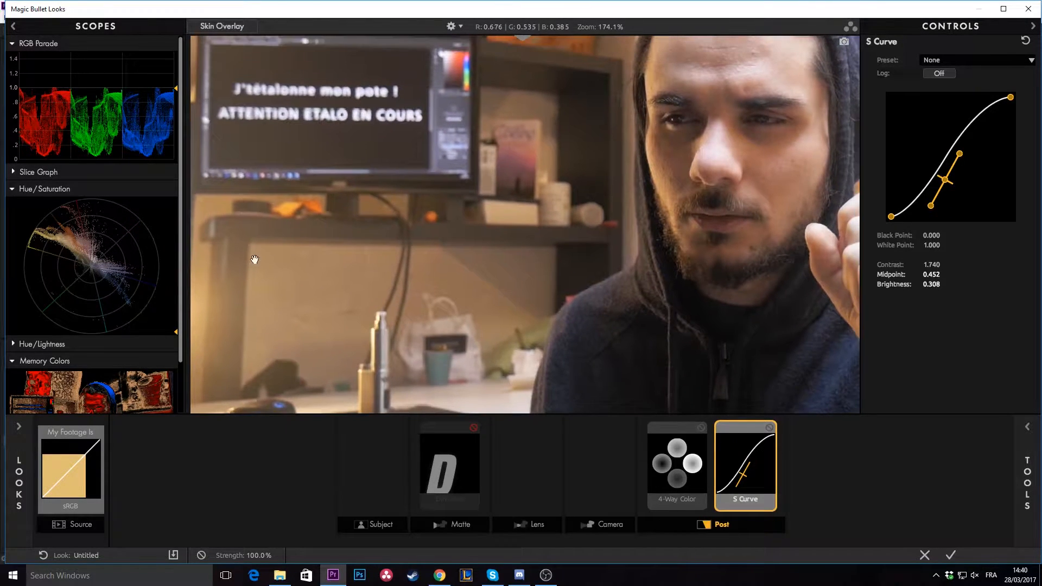
pyautogui.scroll(-1, 273, 244)
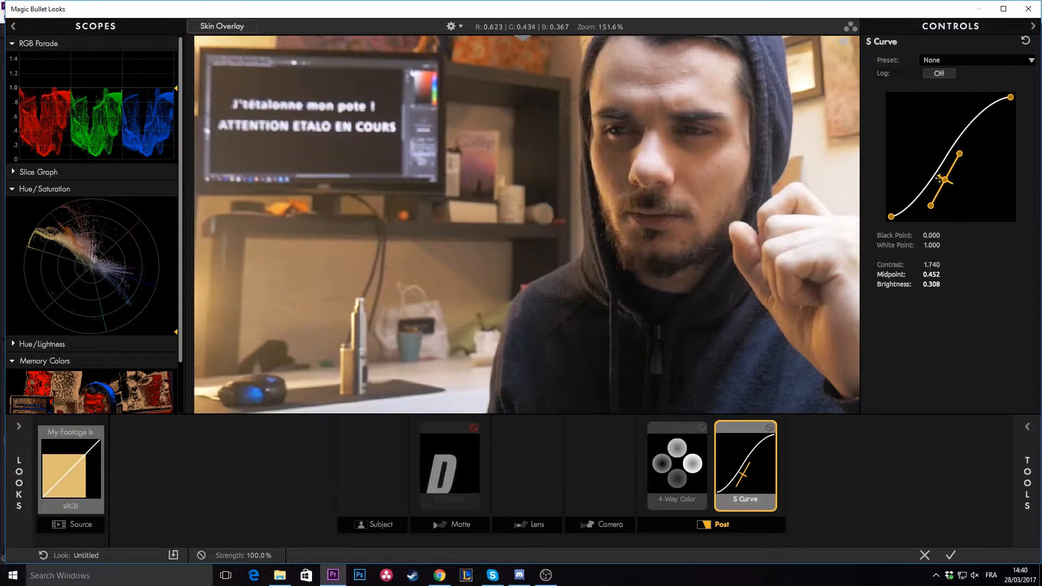
# Try a brighter S Curve with midpoint 0.301 and brightness 0.437, and check the whole frame
pyautogui.moveTo(945, 180); pyautogui.dragTo(934, 163)
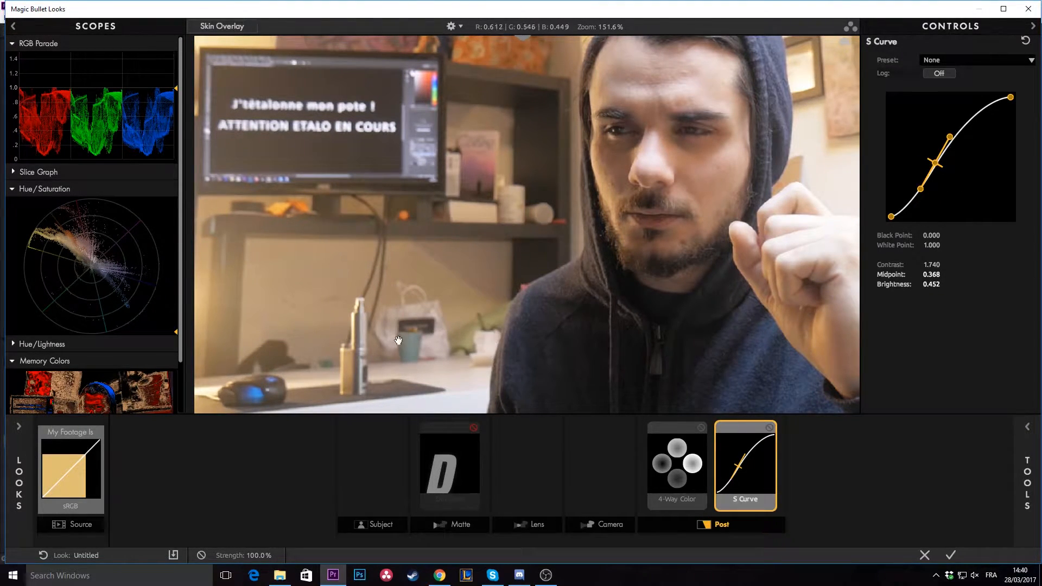
pyautogui.moveTo(934, 163); pyautogui.dragTo(927, 163)
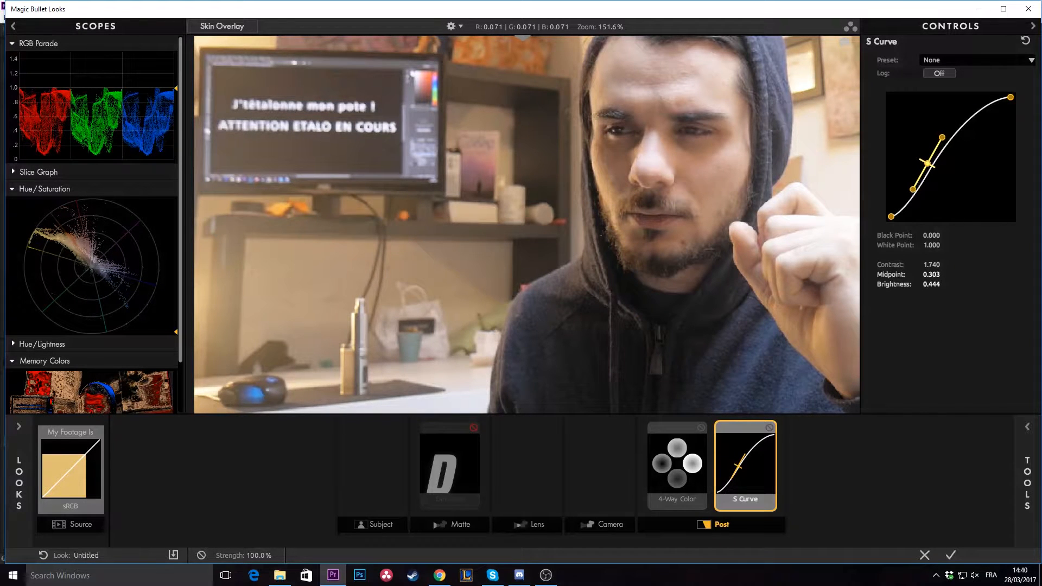
pyautogui.scroll(-3, 324, 254)
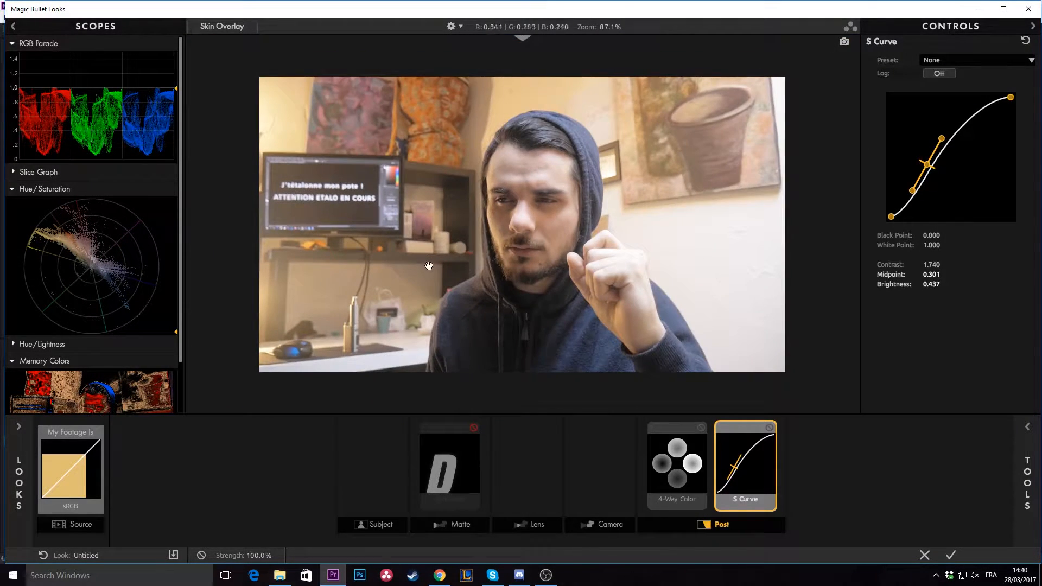
pyautogui.scroll(2, 423, 268)
pyautogui.scroll(-1, 422, 272)
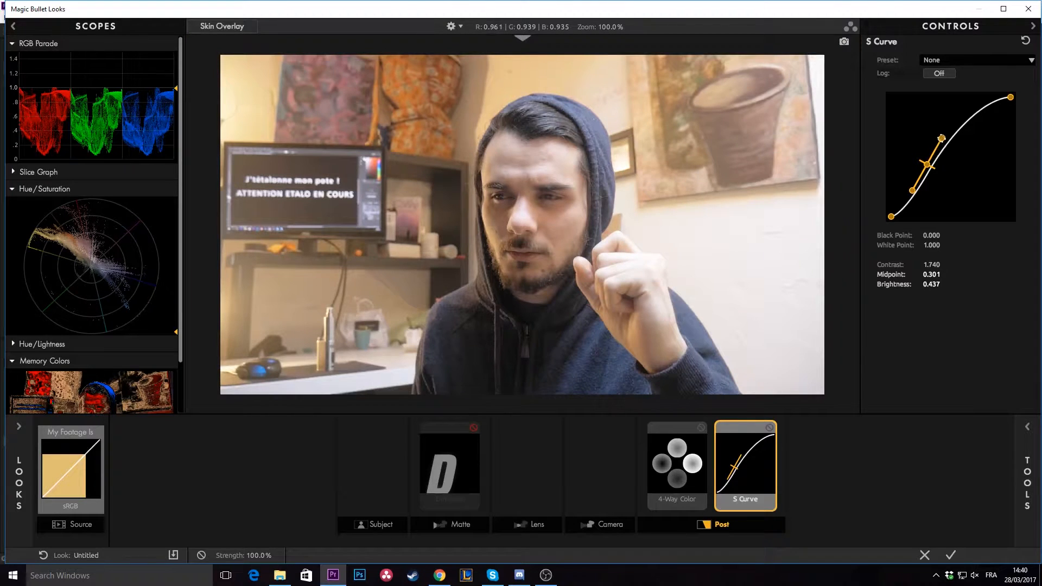
# Adjust the S Curve to contrast 1.213, midpoint 0.486 and brightness 0.483, and compare the image with and without it
pyautogui.moveTo(940, 139); pyautogui.dragTo(948, 158)
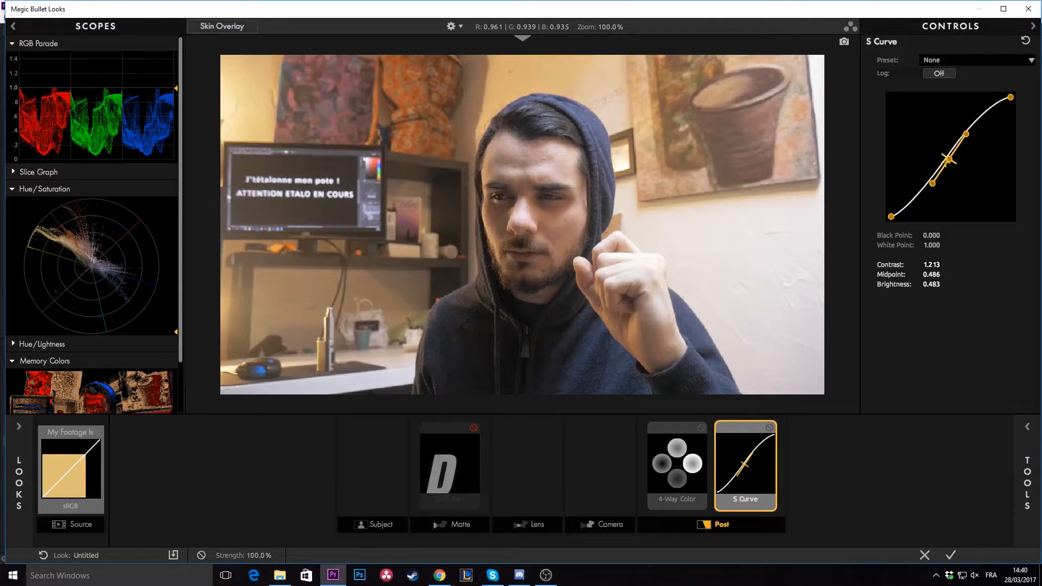
pyautogui.click(769, 428)
pyautogui.click(769, 428)
pyautogui.click(769, 428)
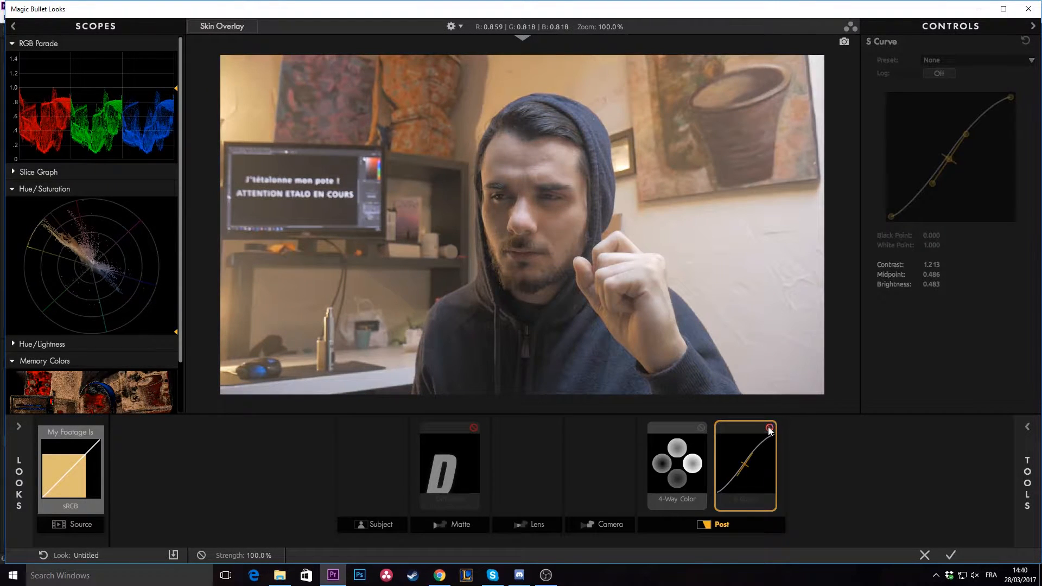
pyautogui.click(769, 428)
pyautogui.click(769, 428)
pyautogui.click(769, 428)
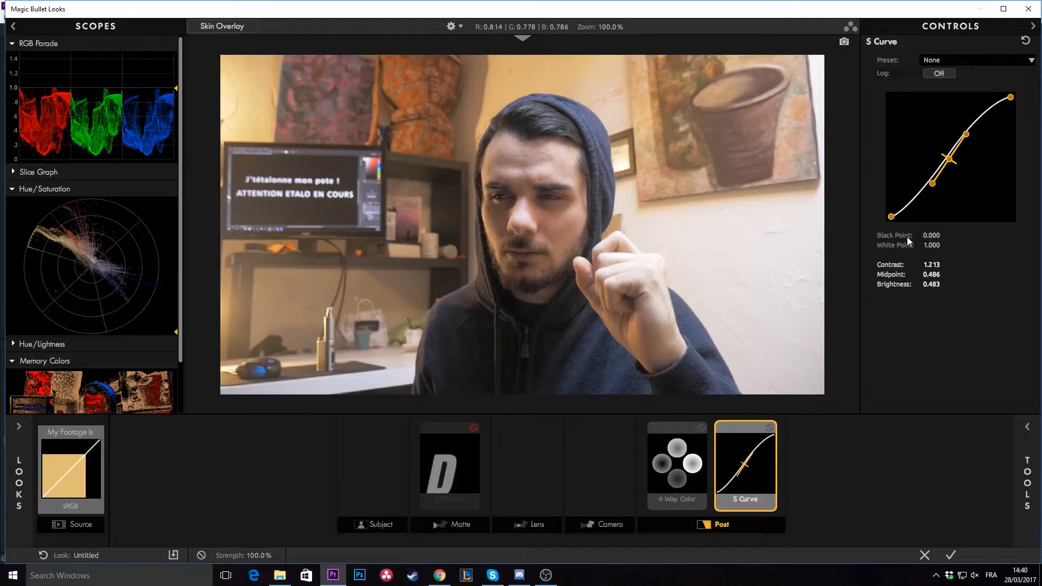
# Try orange-red shadows and strong red midtones in the 4-Way Color tool, and reset the tool
pyautogui.click(670, 479)
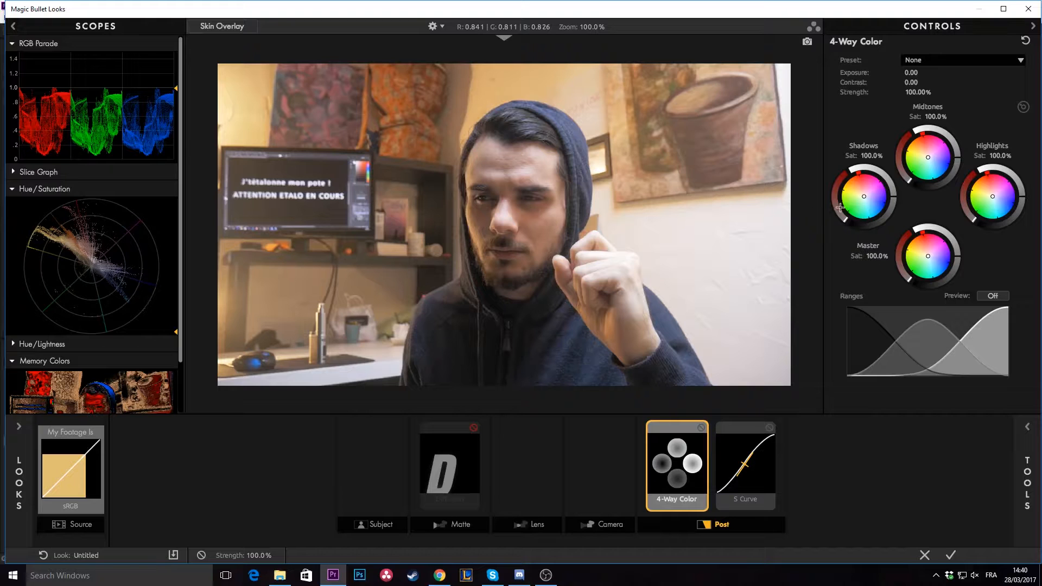
pyautogui.moveTo(863, 195); pyautogui.dragTo(853, 177)
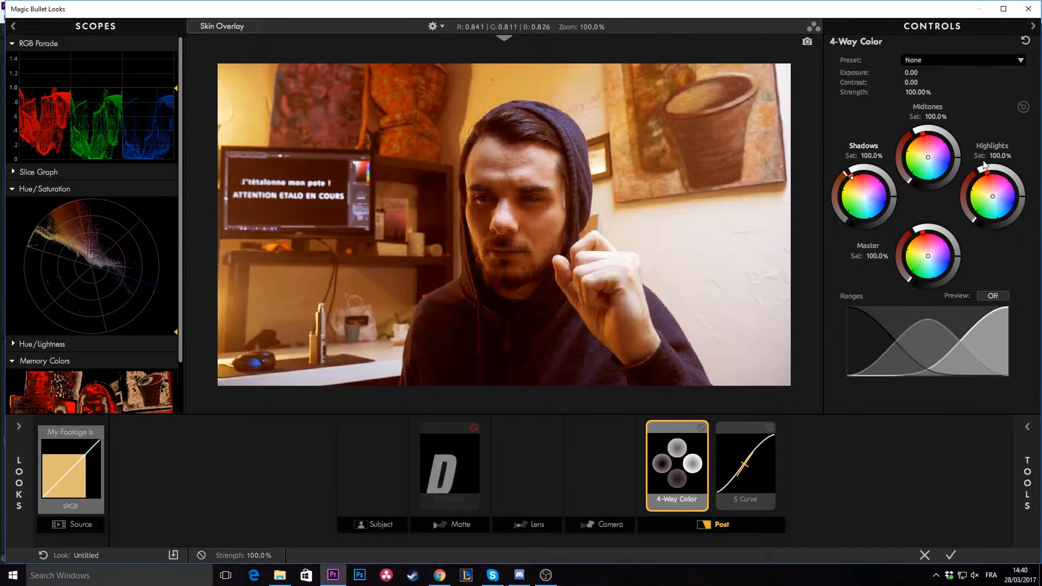
pyautogui.moveTo(927, 157); pyautogui.dragTo(928, 135)
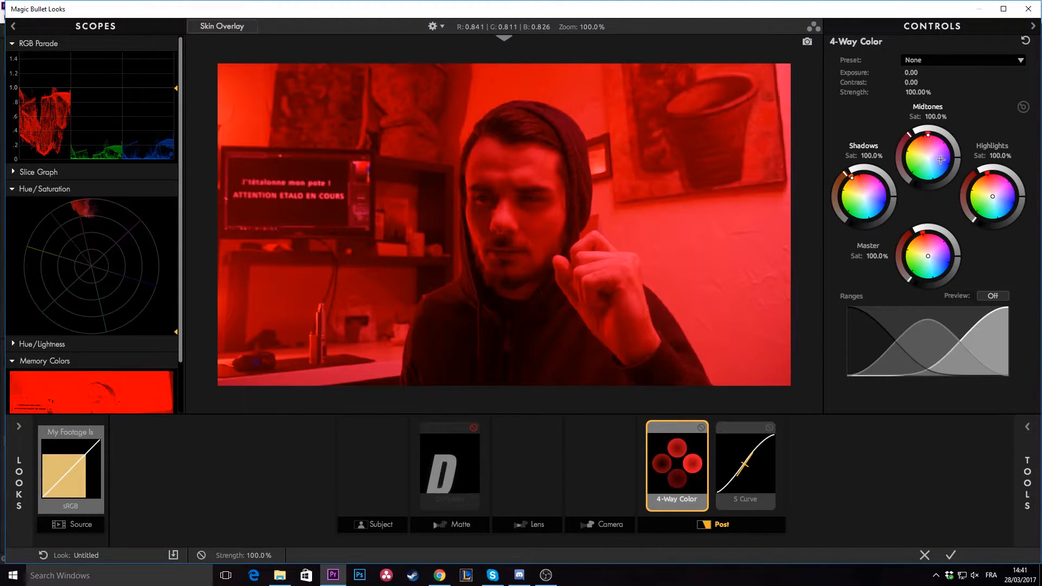
pyautogui.moveTo(993, 196)
pyautogui.mouseDown()
pyautogui.moveTo(1003, 182)
pyautogui.moveTo(1013, 190)
pyautogui.moveTo(993, 197)
pyautogui.mouseUp()
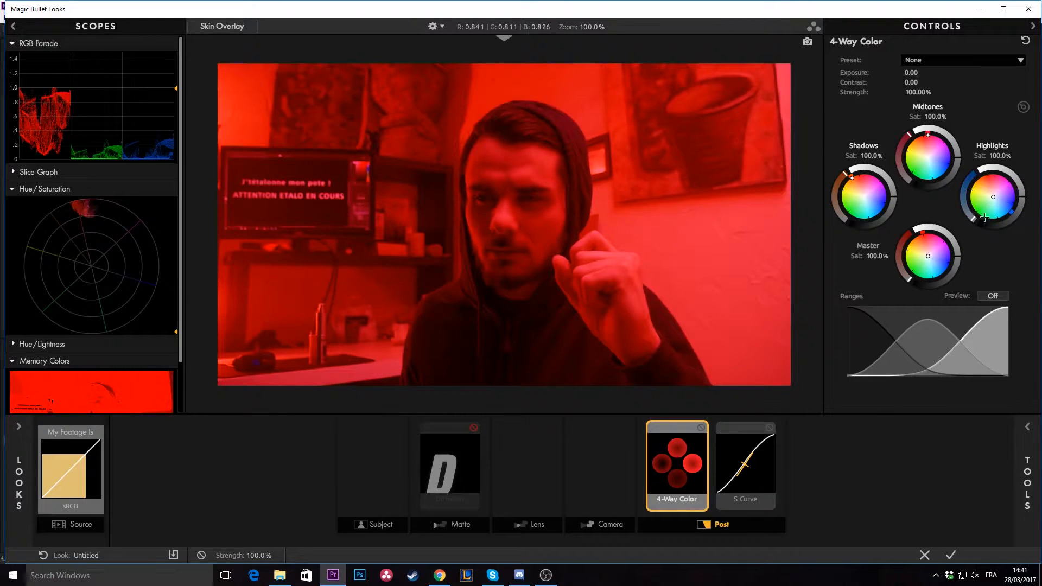
pyautogui.click(1026, 40)
# Tint the 4-Way Color shadows blue, midtones violet, highlights red and master magenta
pyautogui.moveTo(865, 194)
pyautogui.mouseDown()
pyautogui.moveTo(847, 212)
pyautogui.moveTo(878, 215)
pyautogui.moveTo(885, 198)
pyautogui.mouseUp()
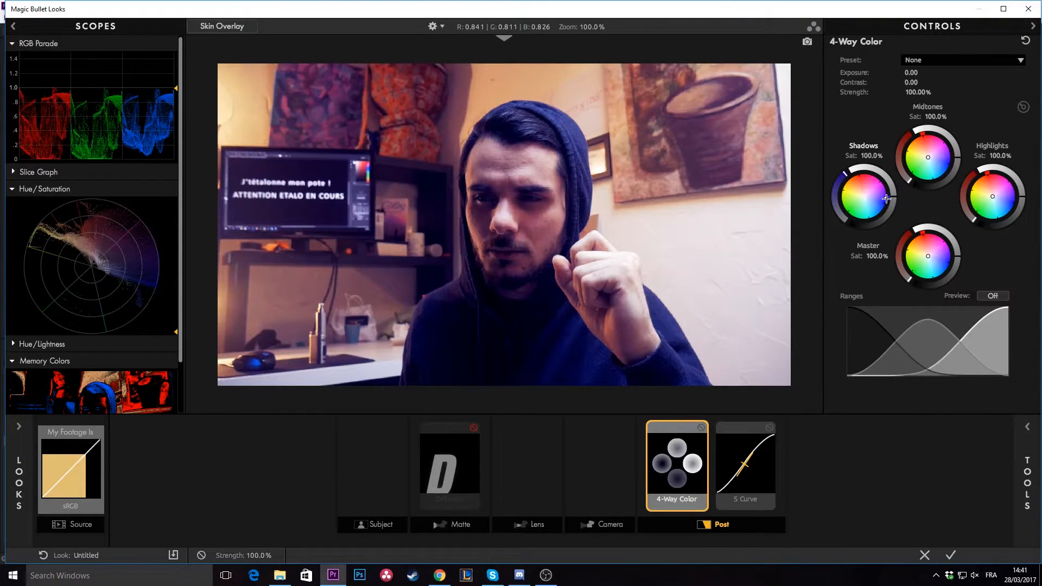
pyautogui.moveTo(928, 157); pyautogui.dragTo(949, 160)
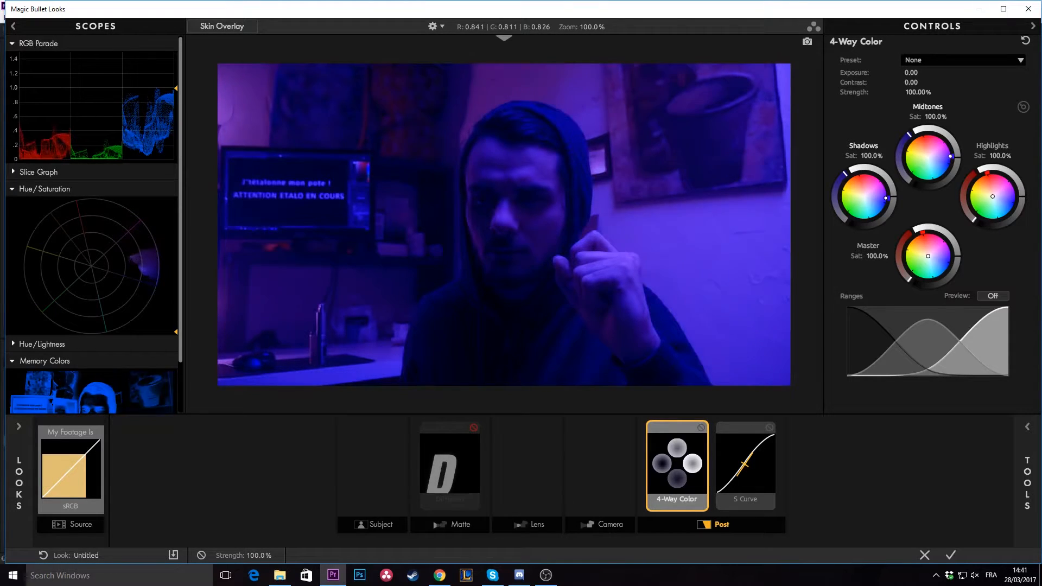
pyautogui.moveTo(950, 160); pyautogui.dragTo(949, 151)
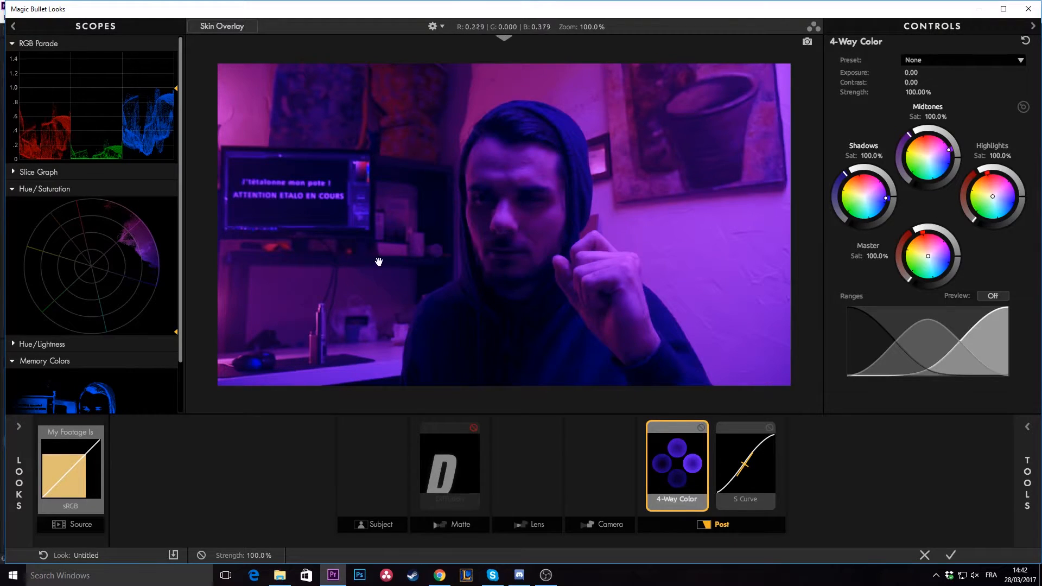
pyautogui.moveTo(997, 195); pyautogui.dragTo(997, 174)
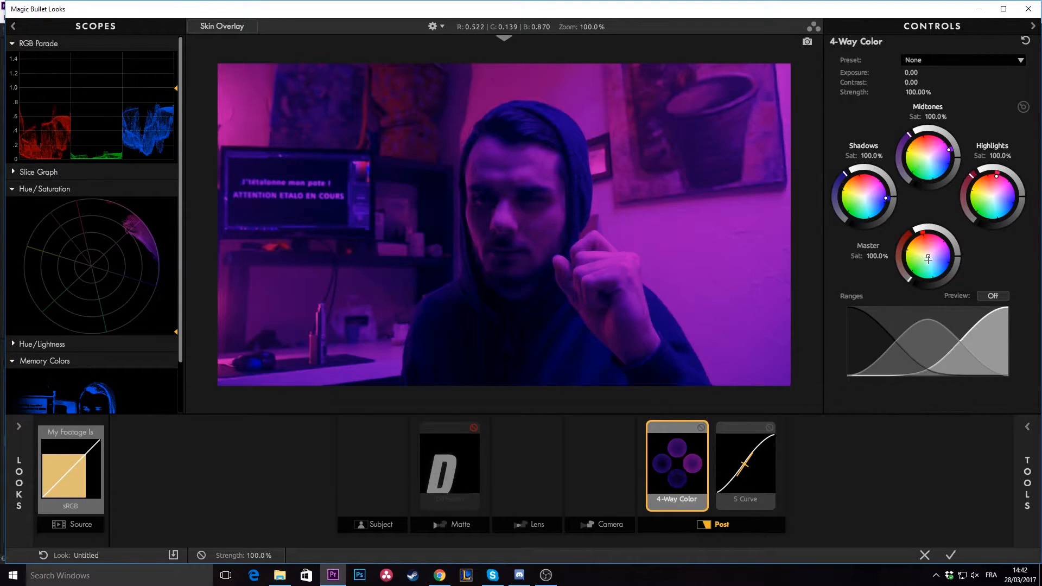
pyautogui.moveTo(928, 259); pyautogui.dragTo(942, 244)
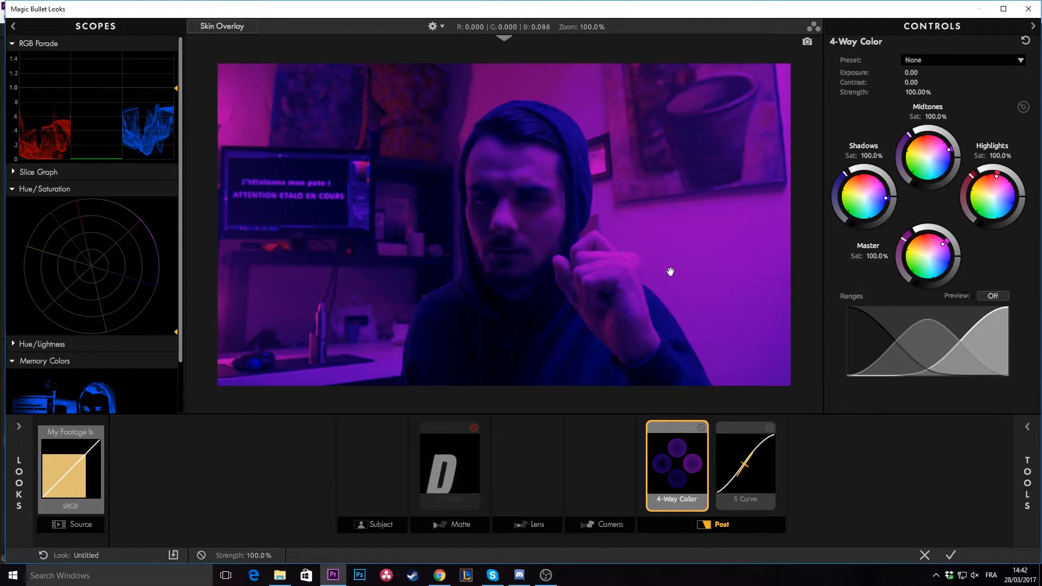
# Compare the image with and without Diffusion, and leave the Diffusion tool enabled
pyautogui.scroll(1, 528, 284)
pyautogui.scroll(-1, 493, 269)
pyautogui.click(469, 474)
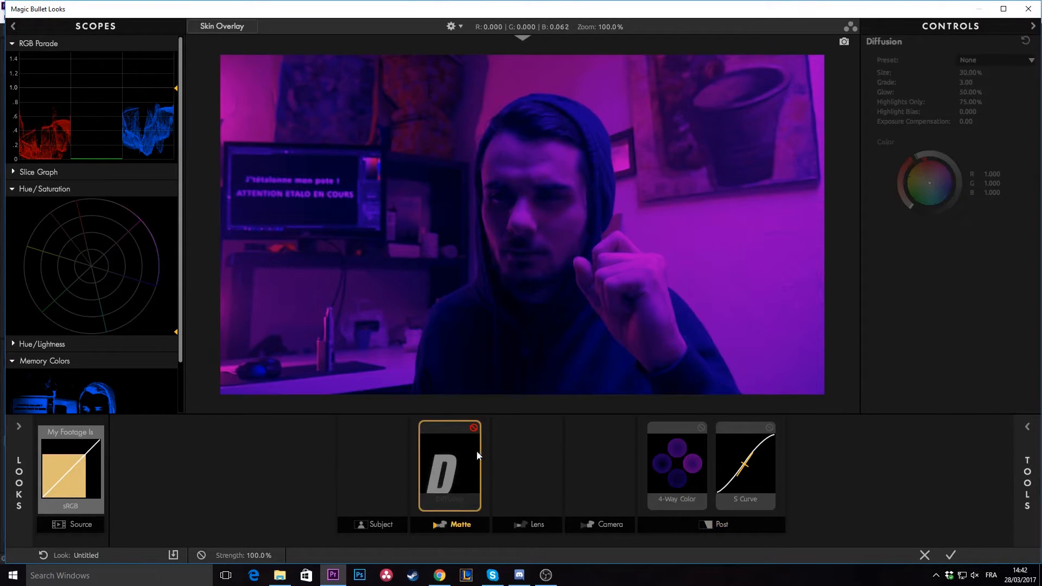
pyautogui.click(475, 428)
pyautogui.click(474, 428)
pyautogui.click(475, 429)
pyautogui.click(474, 428)
pyautogui.click(475, 428)
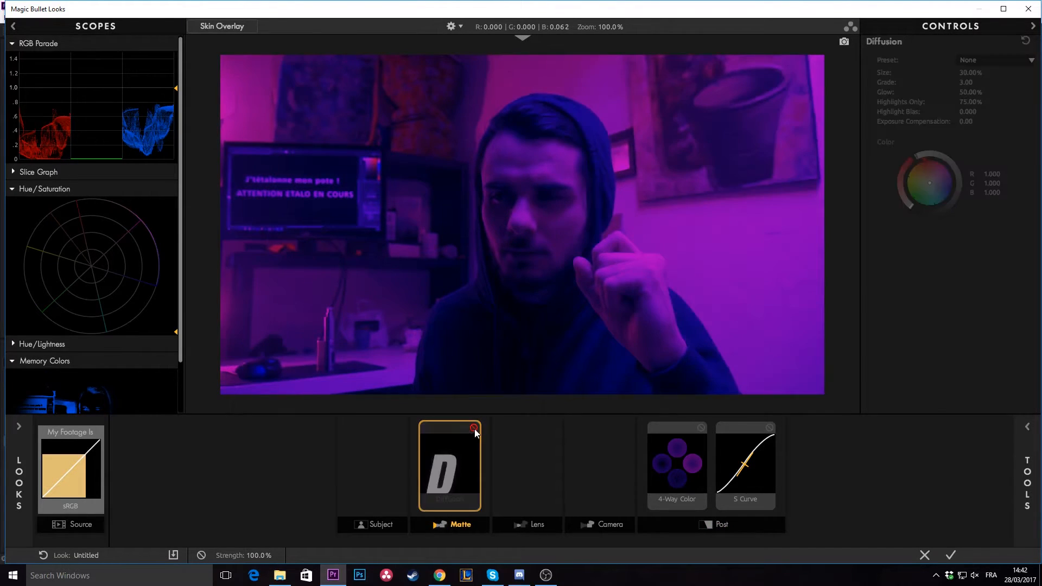
pyautogui.click(474, 429)
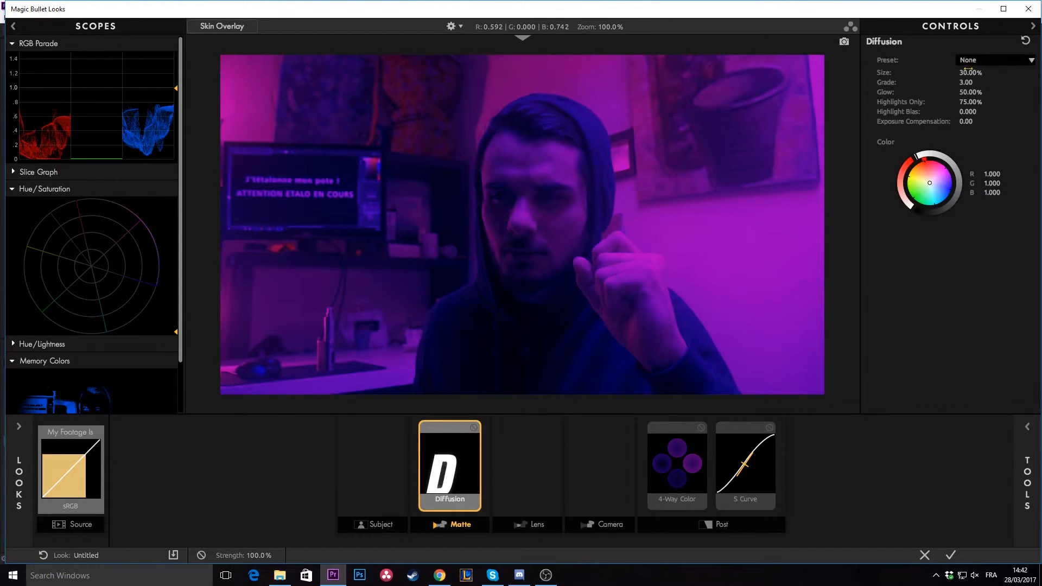
# Set Diffusion to size 81.12%, grade 1.03 and a magenta colour, comparing the image with and without the tool
pyautogui.moveTo(968, 69)
pyautogui.mouseDown()
pyautogui.moveTo(950, 70)
pyautogui.moveTo(959, 70)
pyautogui.moveTo(952, 83)
pyautogui.mouseUp()
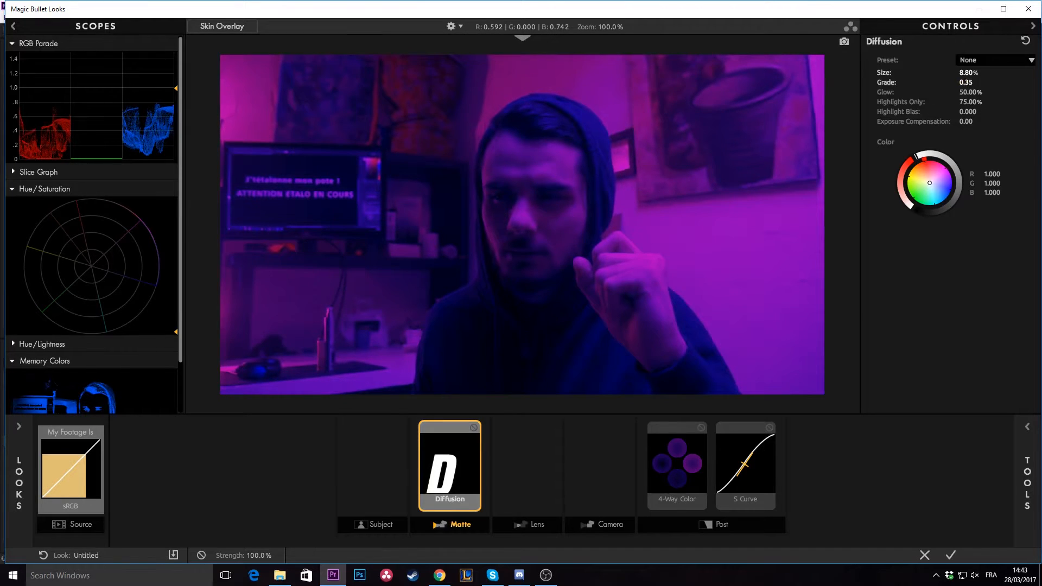
pyautogui.moveTo(967, 72)
pyautogui.mouseDown()
pyautogui.moveTo(998, 73)
pyautogui.moveTo(976, 73)
pyautogui.mouseUp()
pyautogui.click(474, 428)
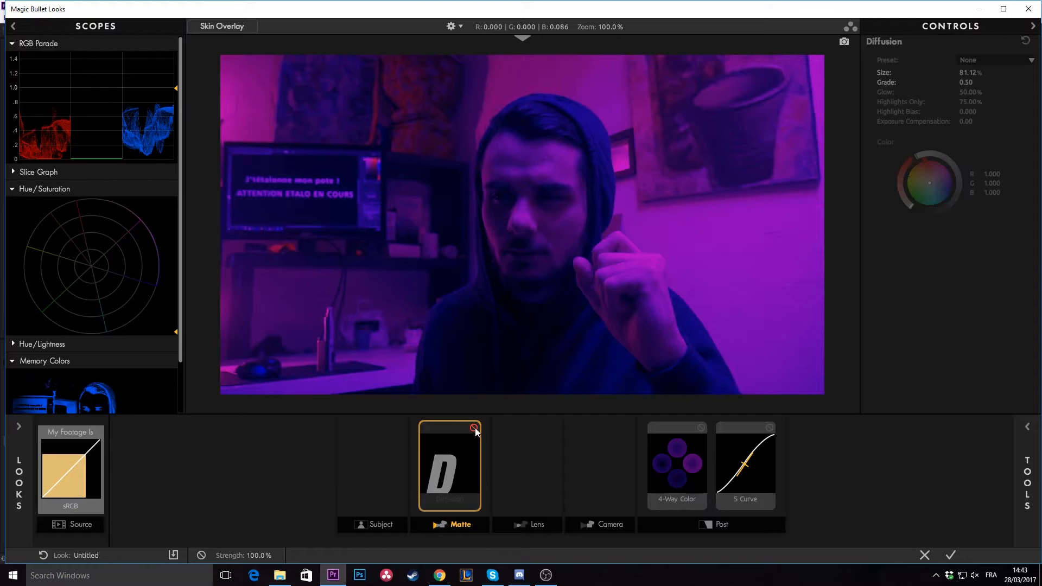
pyautogui.click(474, 427)
pyautogui.click(475, 428)
pyautogui.click(474, 427)
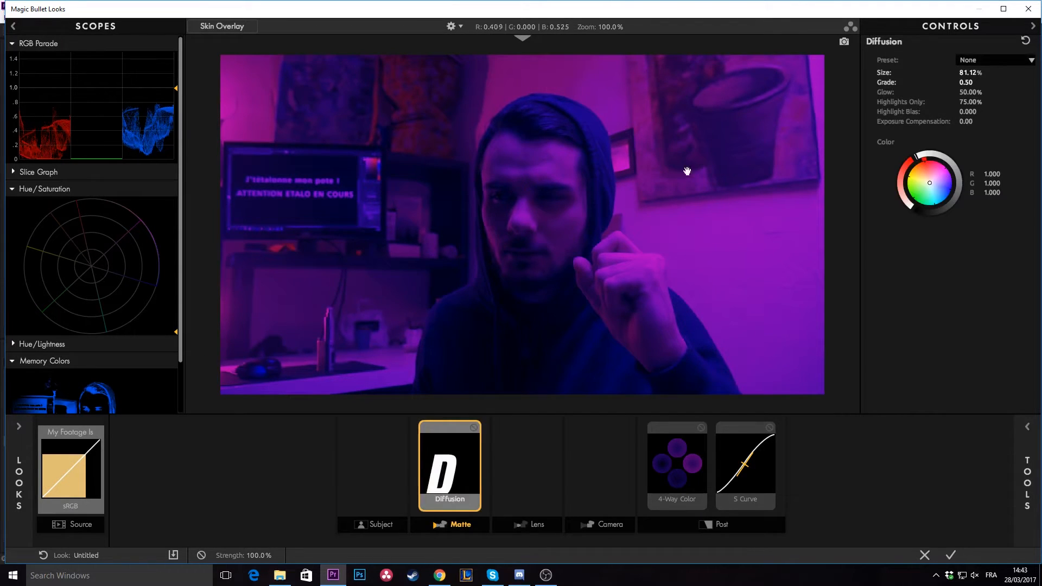
pyautogui.click(474, 428)
pyautogui.click(474, 427)
pyautogui.moveTo(965, 82); pyautogui.dragTo(977, 82)
pyautogui.moveTo(930, 182); pyautogui.dragTo(942, 164)
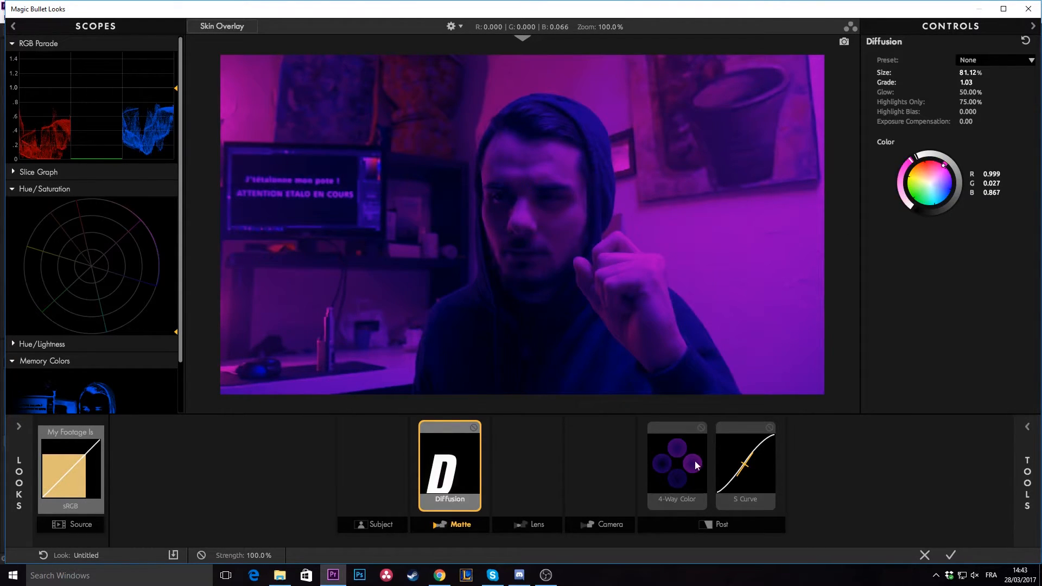
# Adjust the S Curve to contrast 1.898, midpoint 0.483 and brightness 0.476
pyautogui.click(745, 464)
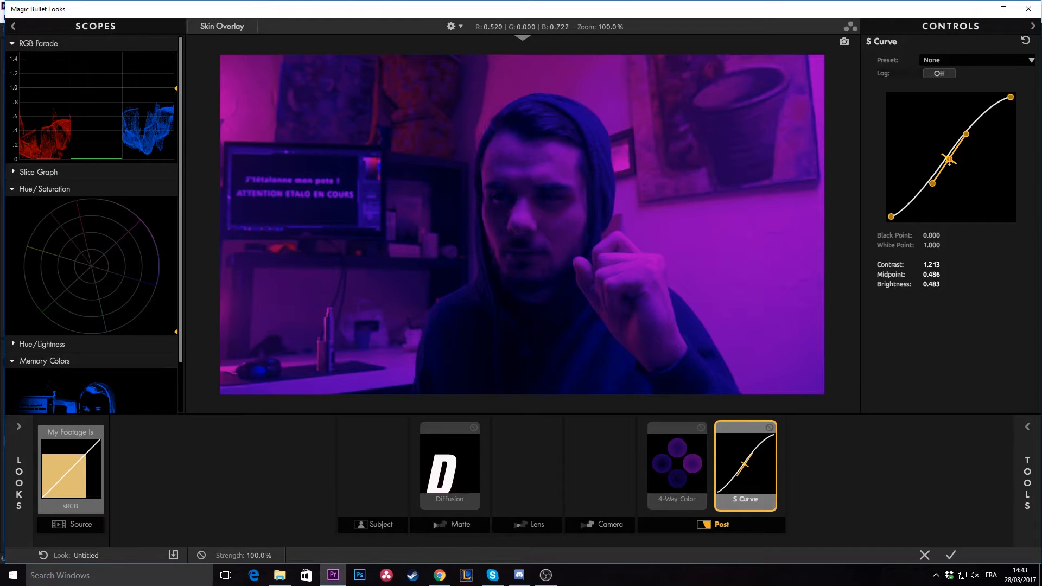
pyautogui.moveTo(948, 159)
pyautogui.mouseDown()
pyautogui.moveTo(930, 153)
pyautogui.moveTo(960, 165)
pyautogui.moveTo(947, 162)
pyautogui.moveTo(933, 188)
pyautogui.moveTo(949, 160)
pyautogui.mouseUp()
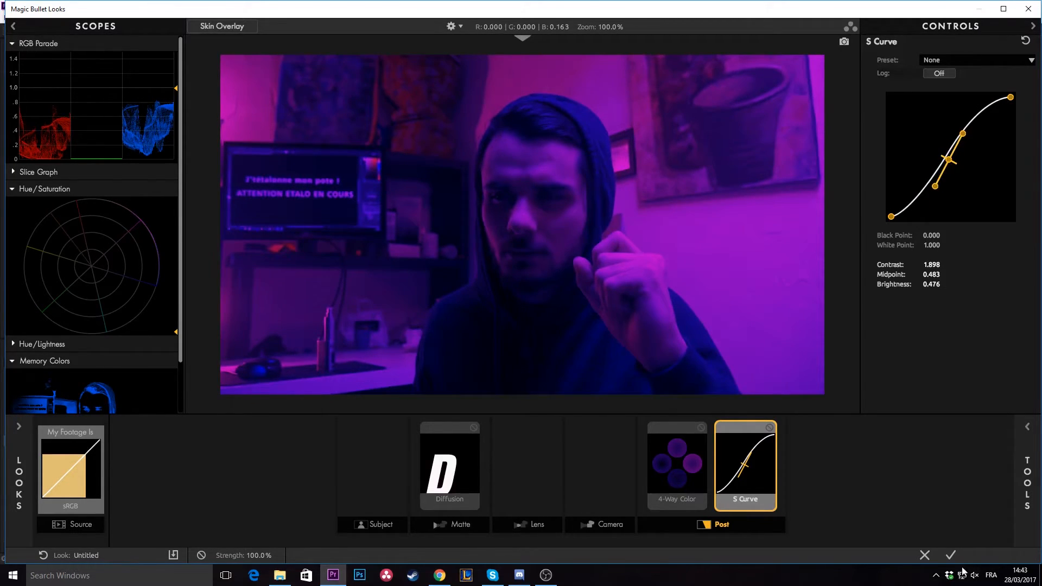
# Add the Chromatic Aberration tool to the Post stage after the S Curve
pyautogui.click(1023, 503)
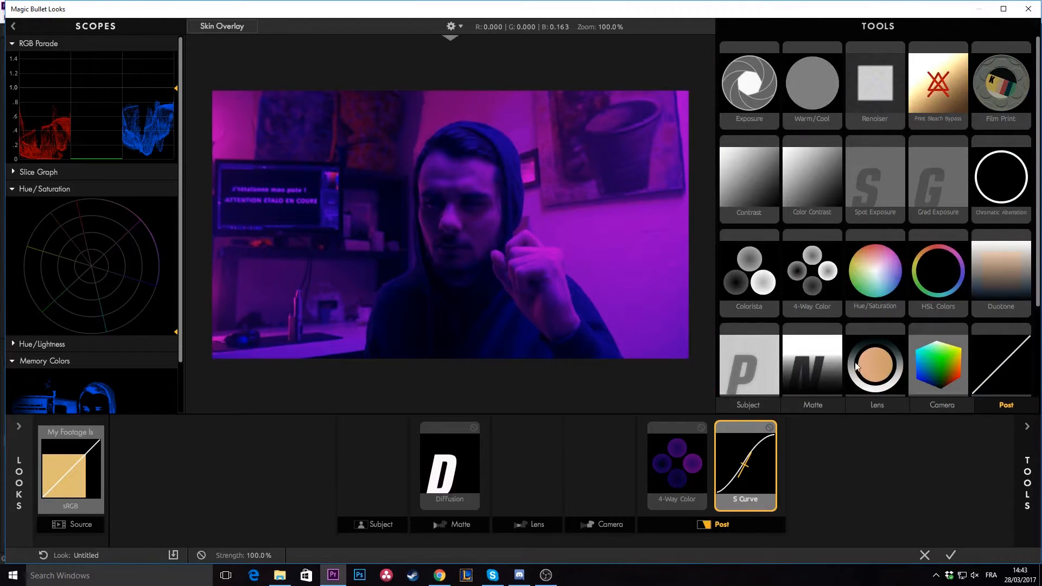
pyautogui.scroll(-2, 917, 343)
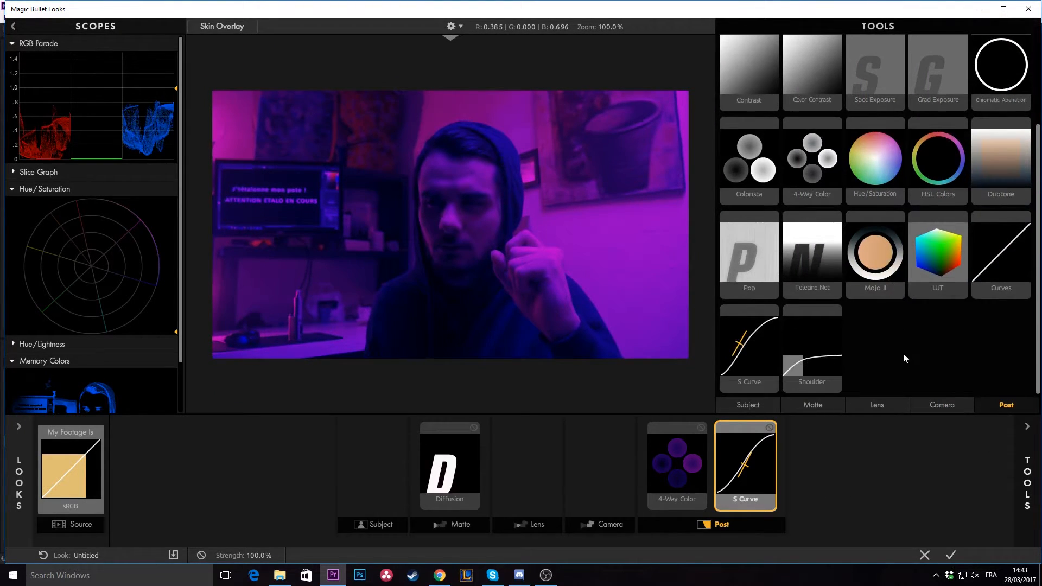
pyautogui.scroll(2, 899, 350)
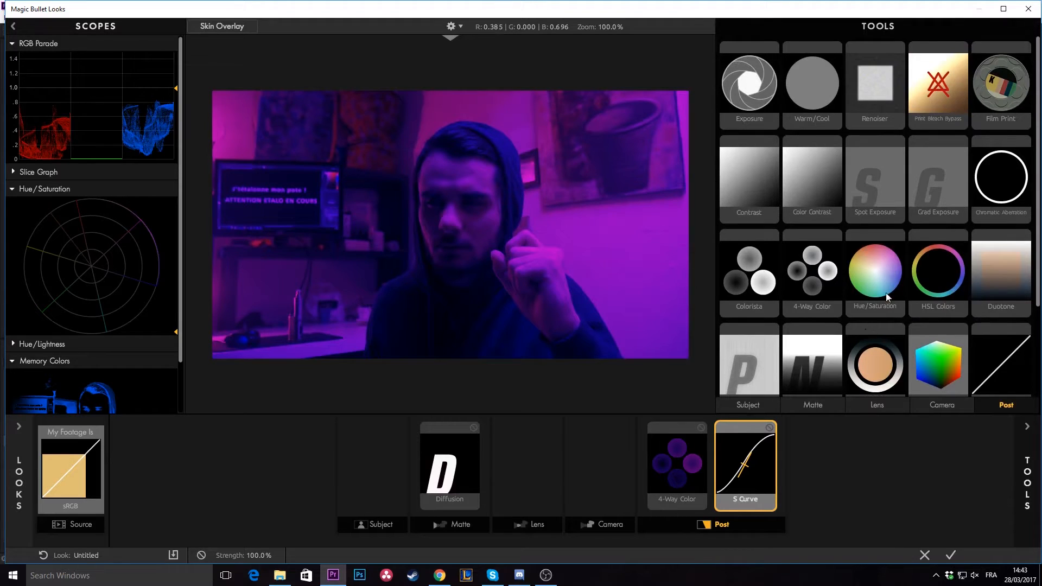
pyautogui.scroll(-2, 851, 253)
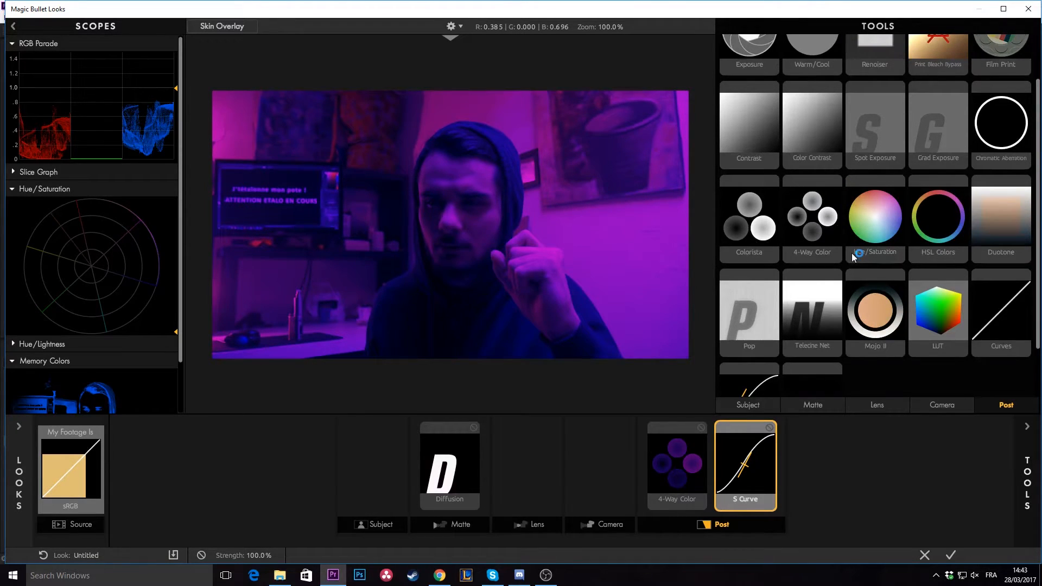
pyautogui.scroll(2, 923, 262)
pyautogui.doubleClick(996, 190)
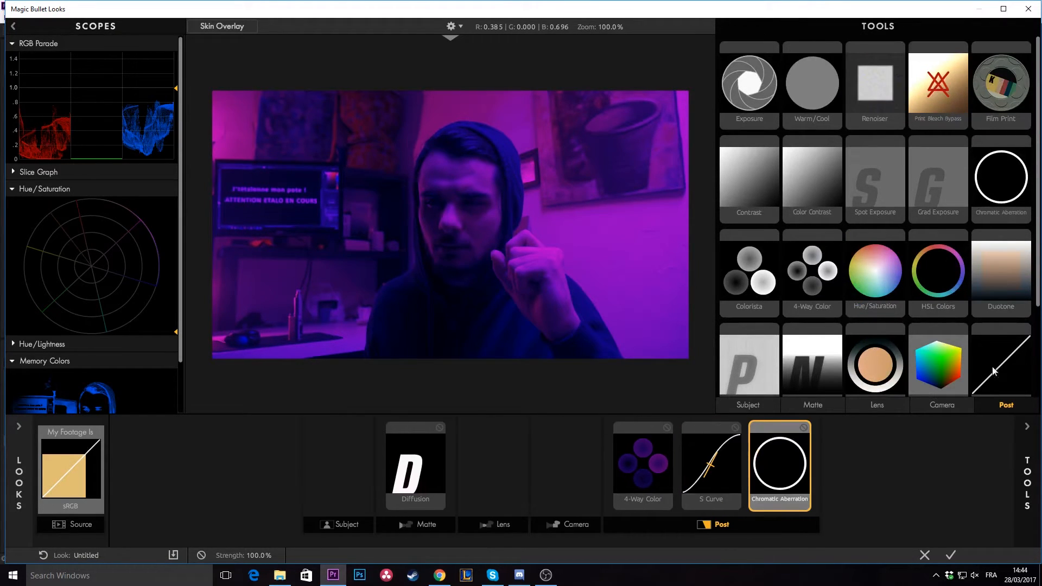
# Set the Chromatic Aberration Red/Cyan shift to +1.730
pyautogui.click(1023, 450)
pyautogui.moveTo(943, 72); pyautogui.dragTo(962, 72)
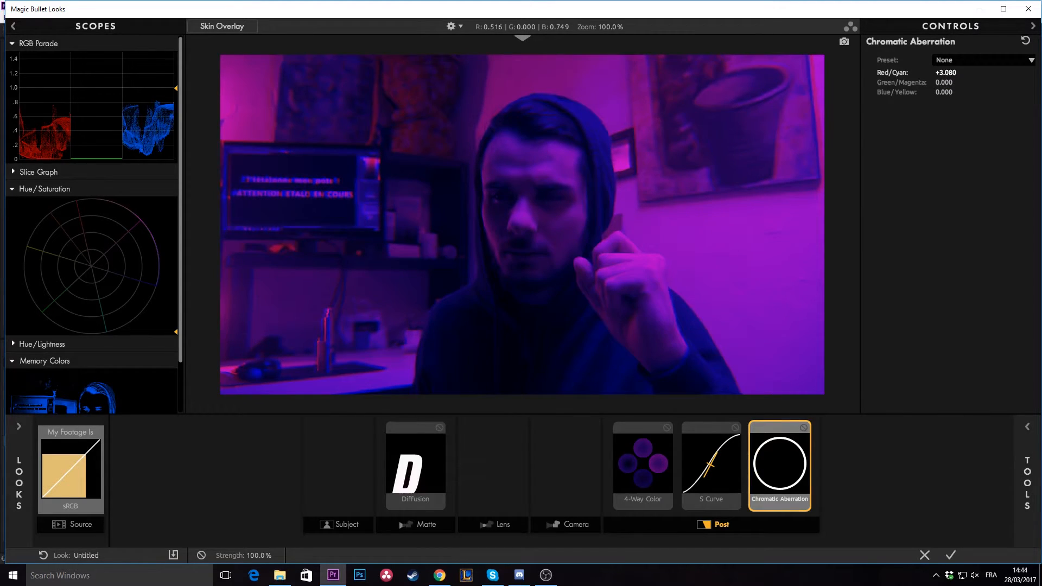
pyautogui.moveTo(946, 73); pyautogui.dragTo(948, 72)
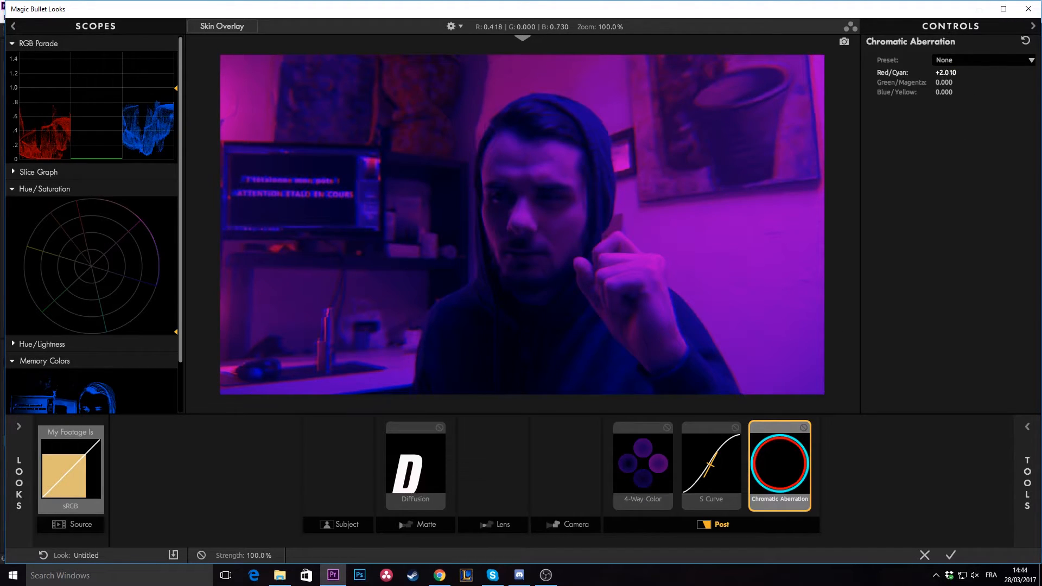
pyautogui.moveTo(945, 72); pyautogui.dragTo(941, 122)
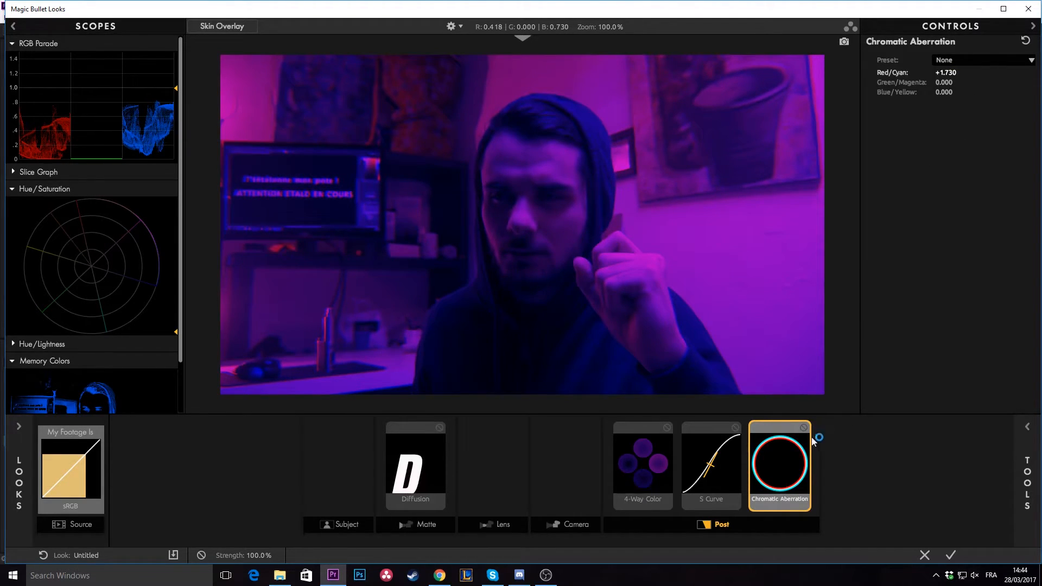
# Apply the finished look to the Premiere Pro clip and move the playhead to 00:00:19:03
pyautogui.click(1025, 466)
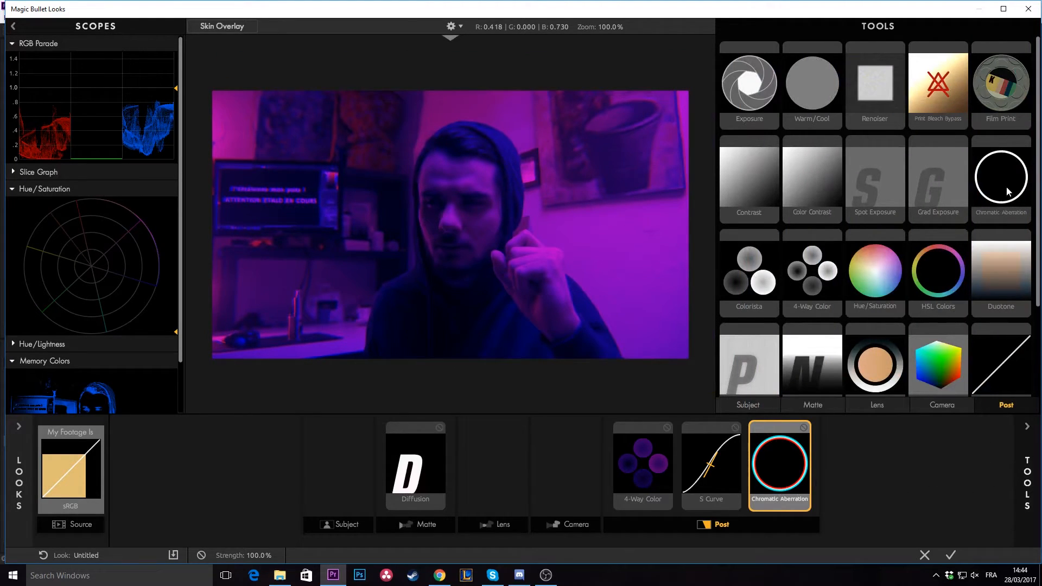
pyautogui.click(1027, 427)
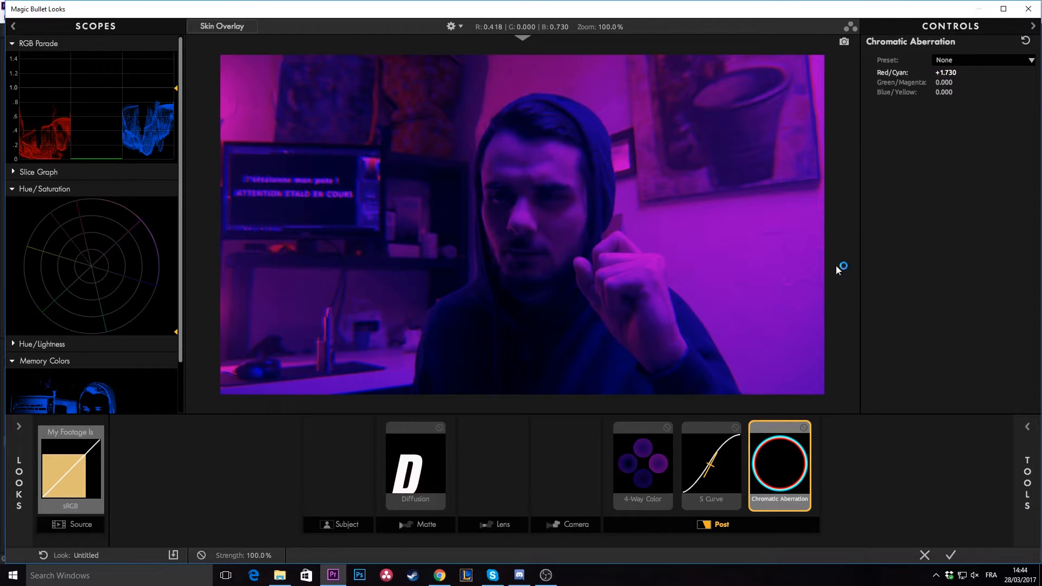
pyautogui.click(949, 554)
pyautogui.moveTo(669, 374); pyautogui.dragTo(735, 381)
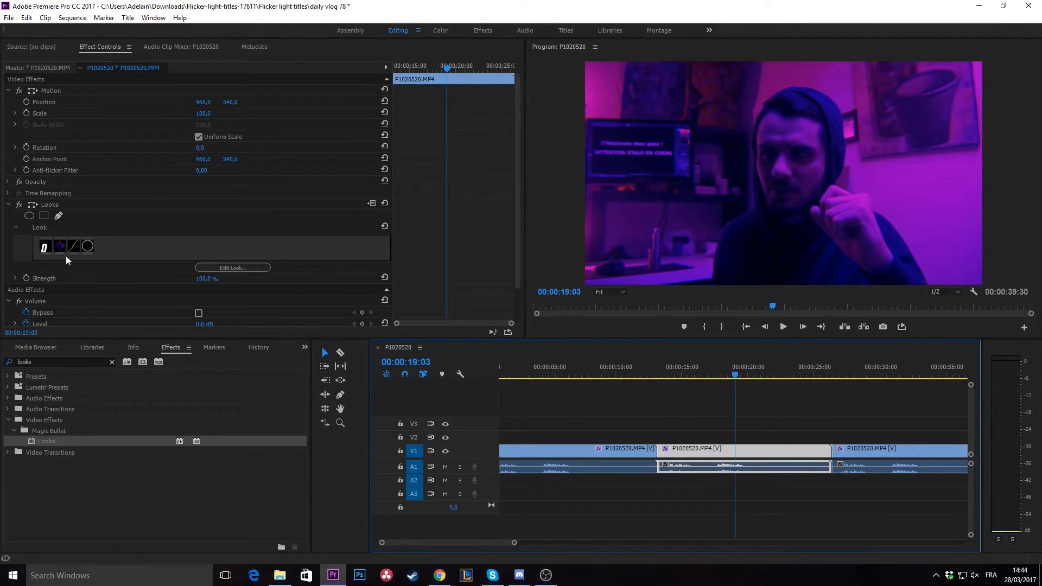
# Compare the clip with and without the Looks effect, and leave the effect enabled
pyautogui.click(55, 205)
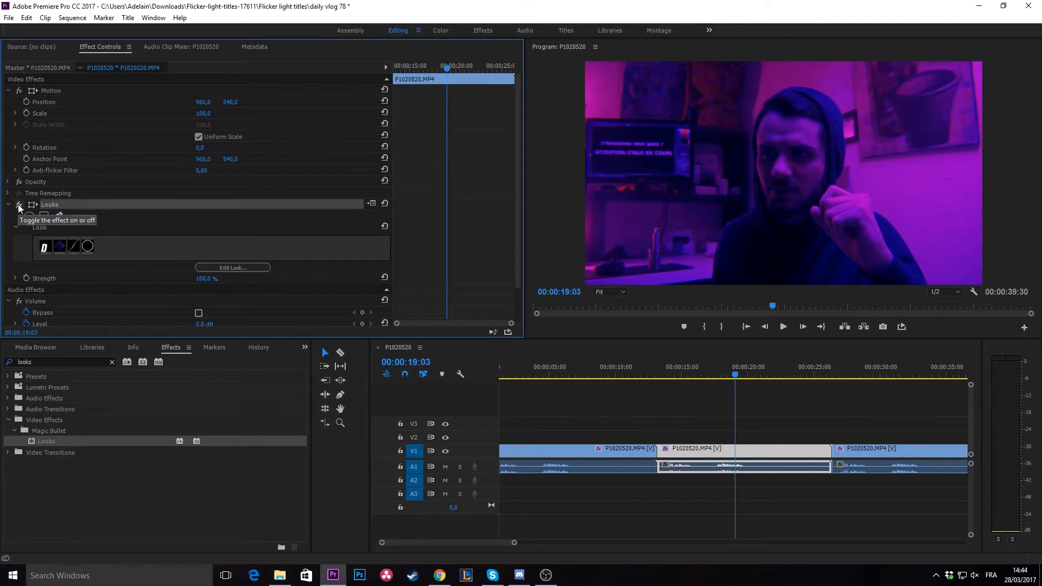
pyautogui.click(20, 205)
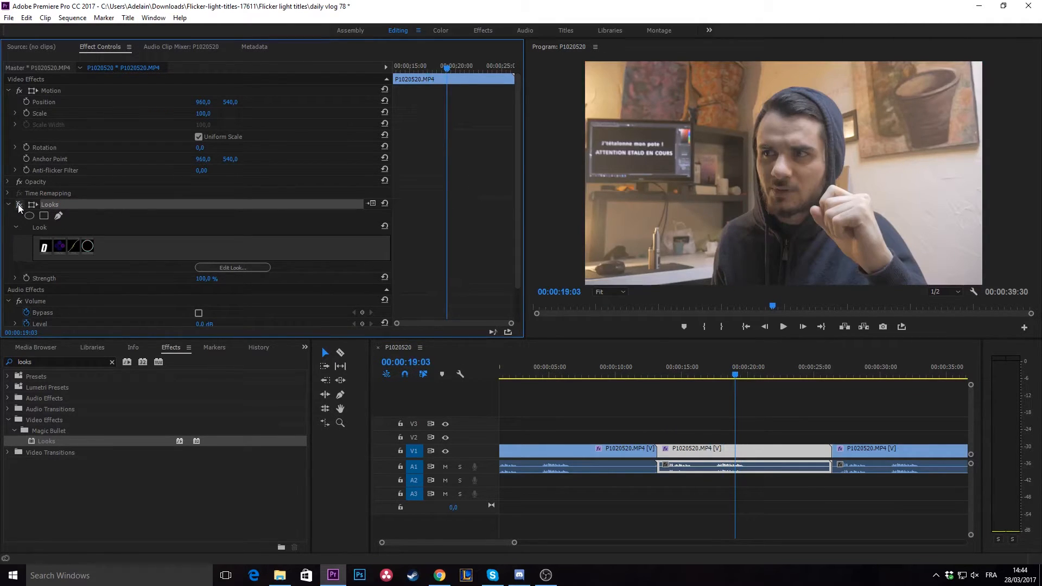
pyautogui.click(19, 205)
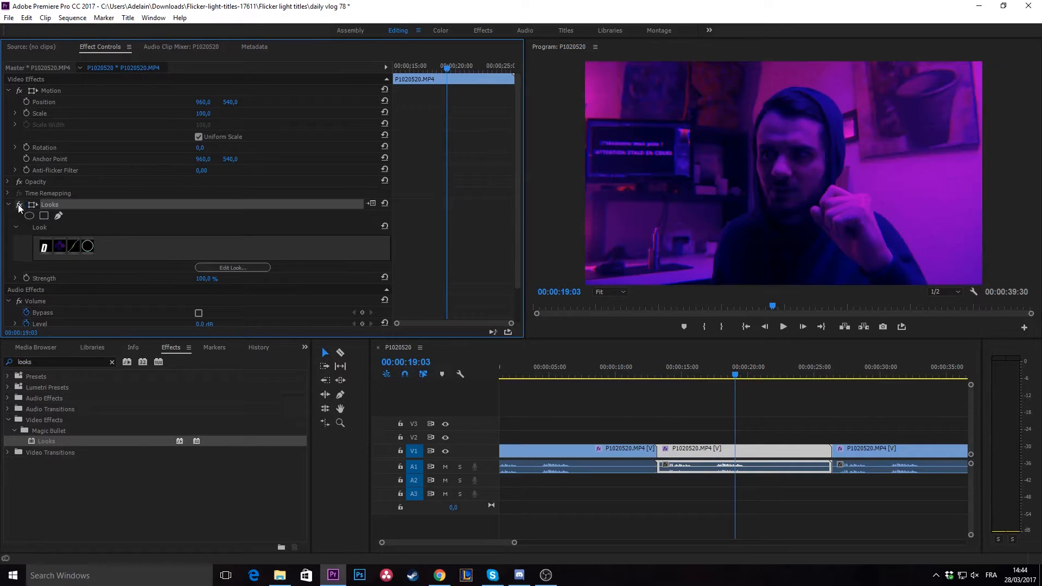
pyautogui.click(20, 206)
pyautogui.click(20, 205)
pyautogui.click(19, 205)
pyautogui.click(19, 206)
pyautogui.click(20, 205)
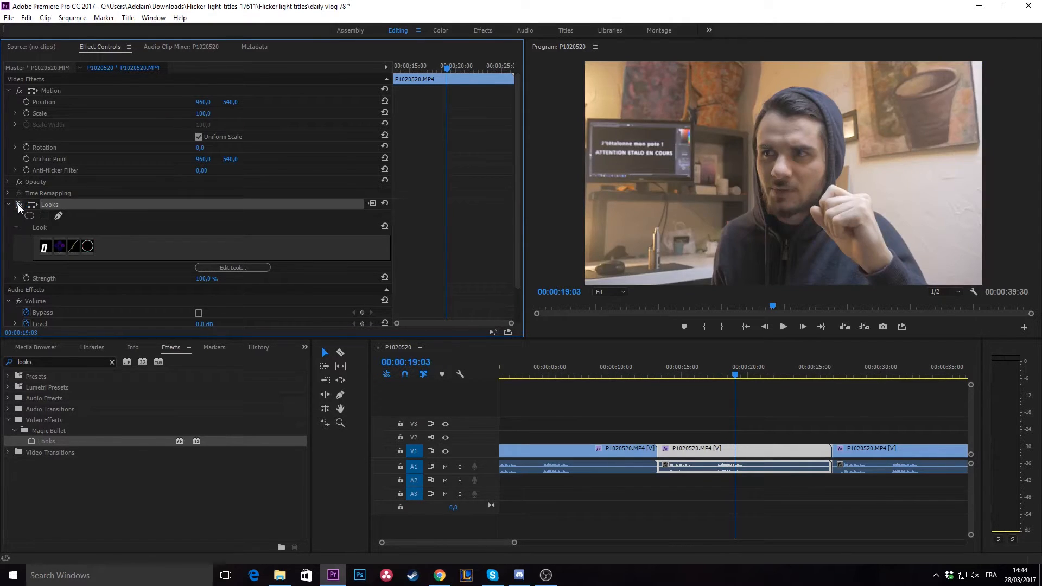
pyautogui.click(19, 205)
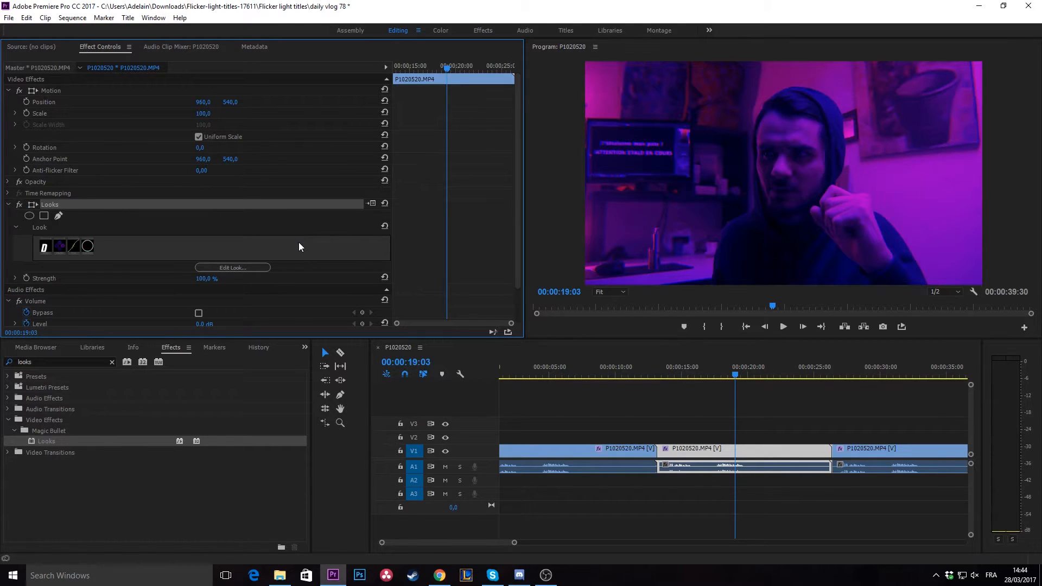
# Delete the Looks effect from the last, red-tinted clip in the timeline
pyautogui.scroll(-2, 812, 374)
pyautogui.click(808, 370)
pyautogui.scroll(-2, 766, 412)
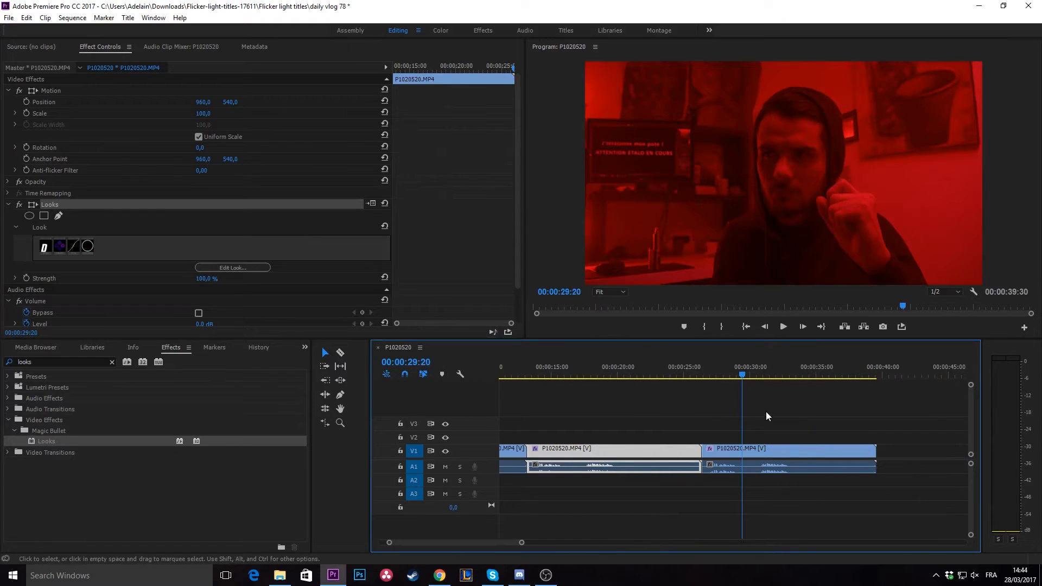
pyautogui.click(746, 458)
pyautogui.click(19, 205)
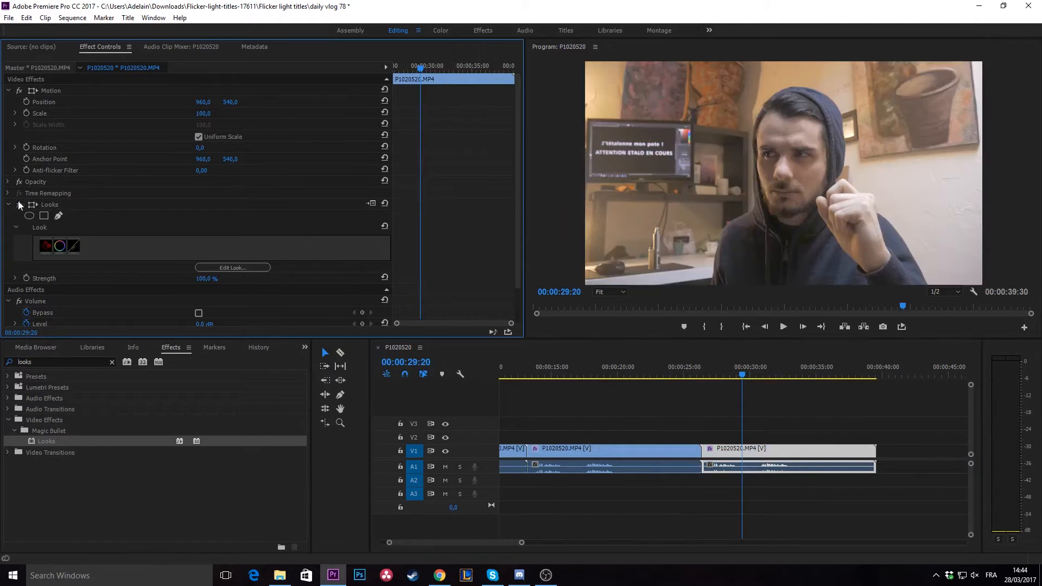
pyautogui.press('Delete')
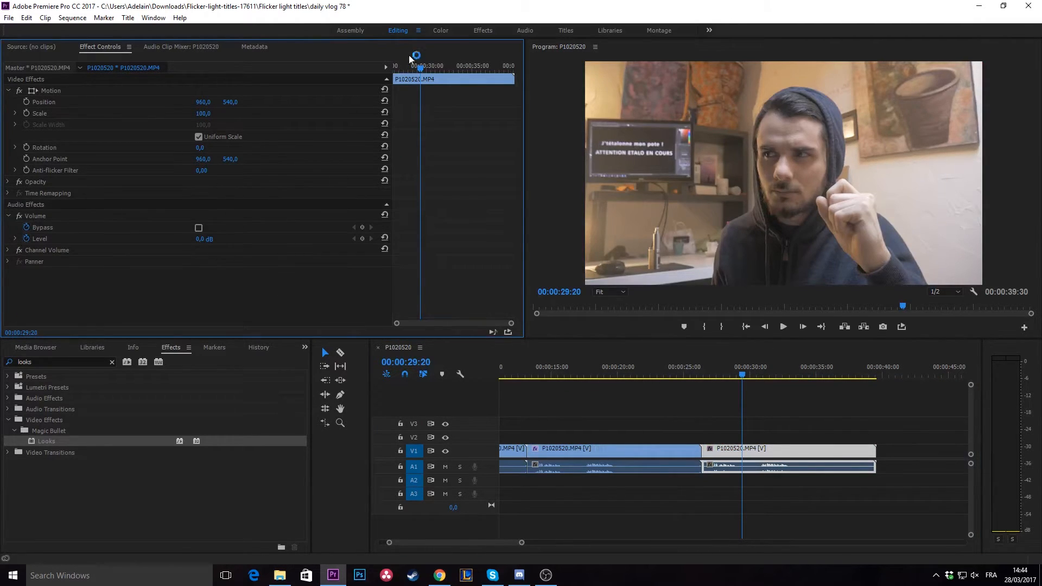
# Switch to the Color workspace and place the playhead at 00:00:29:40 in the last clip
pyautogui.click(525, 30)
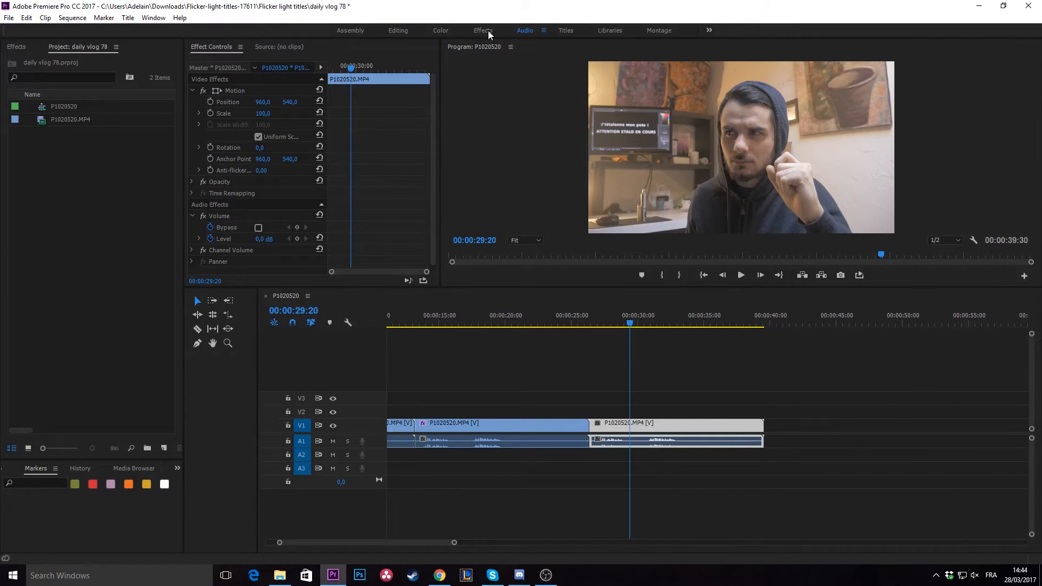
pyautogui.click(440, 31)
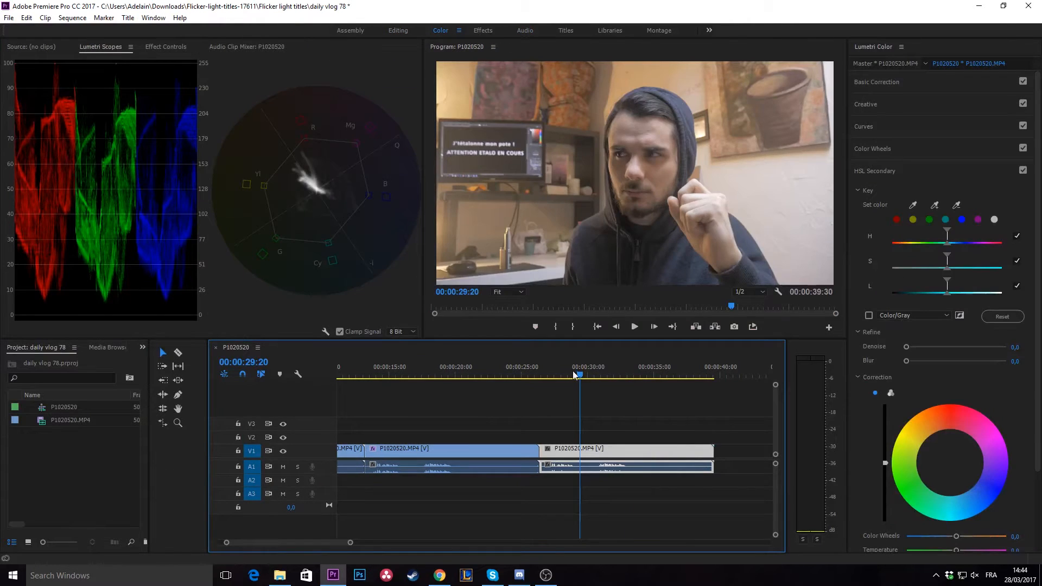
pyautogui.click(586, 374)
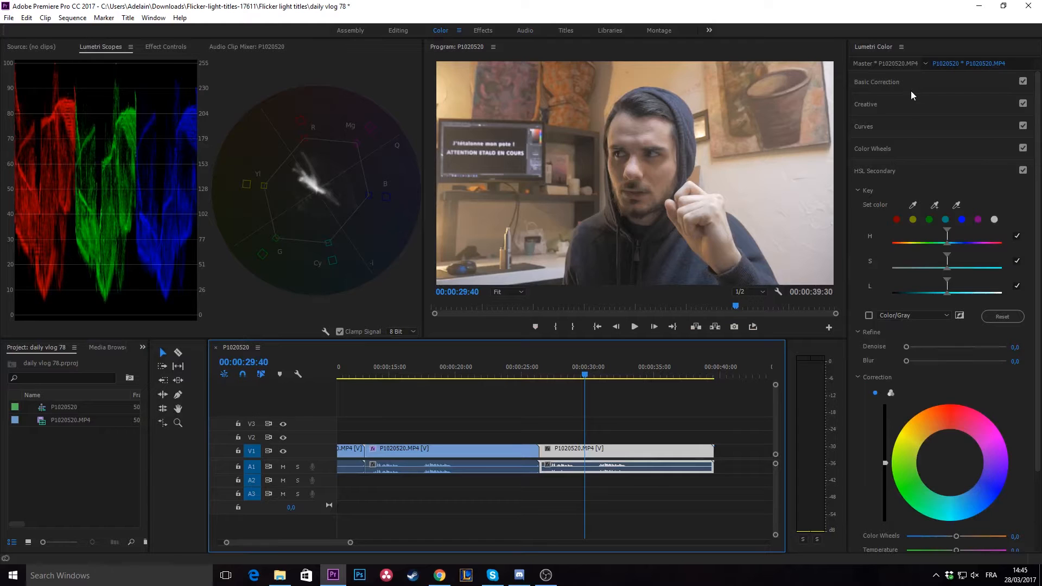
# Shape the Lumetri RGB master curve into a gentle S with darker shadows, a slightly raised midpoint and brighter highlights
pyautogui.click(896, 104)
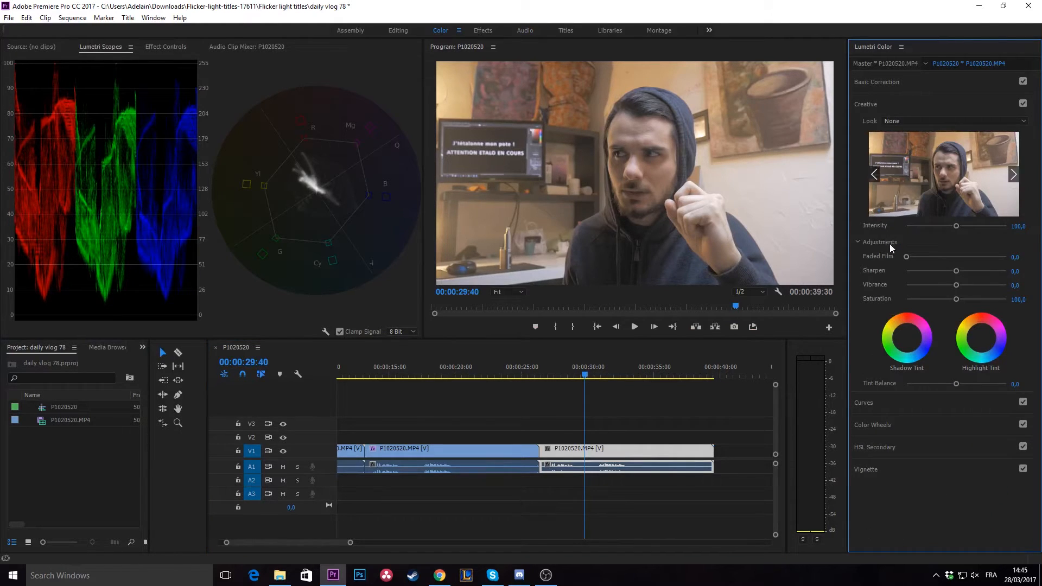
pyautogui.click(881, 406)
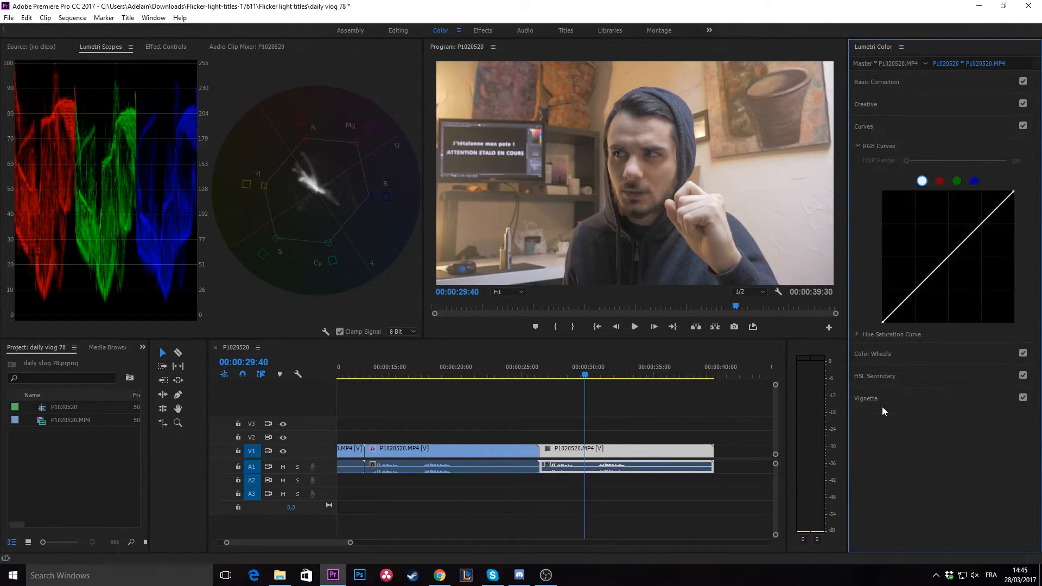
pyautogui.click(948, 257)
pyautogui.click(897, 307)
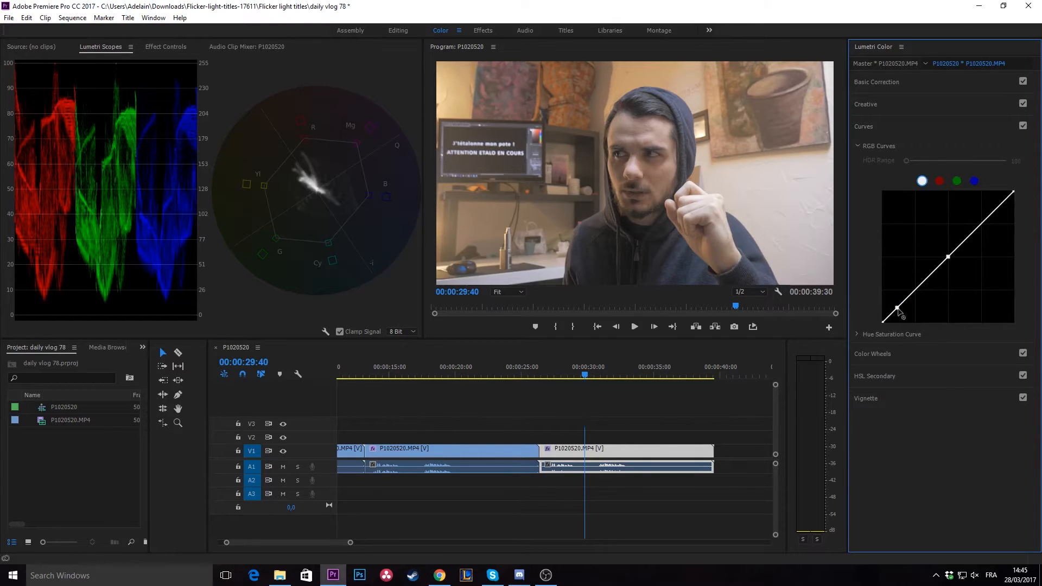
pyautogui.click(995, 212)
pyautogui.moveTo(897, 308); pyautogui.dragTo(903, 309)
pyautogui.moveTo(948, 257); pyautogui.dragTo(947, 254)
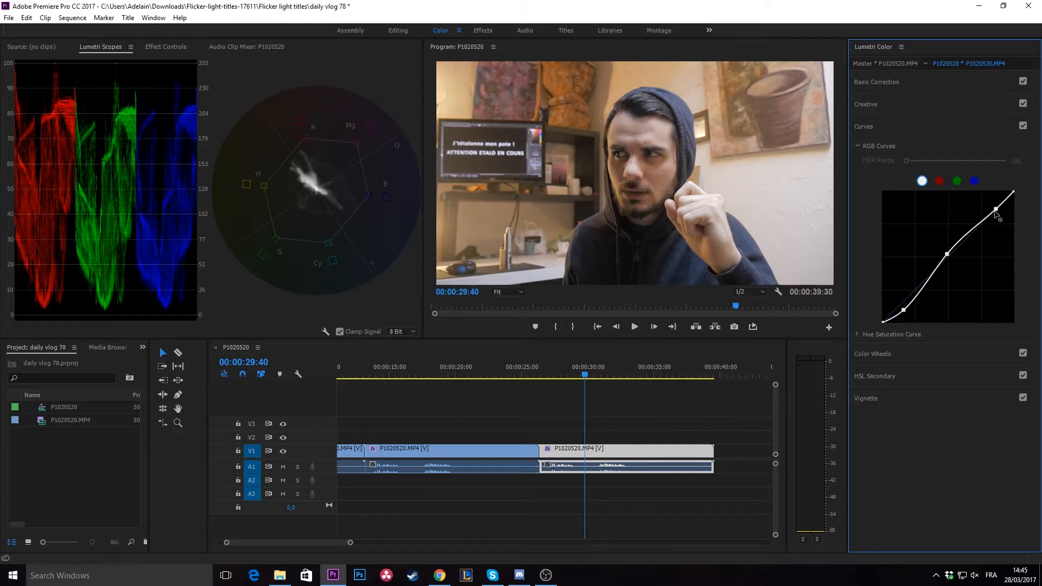
pyautogui.moveTo(996, 211); pyautogui.dragTo(992, 206)
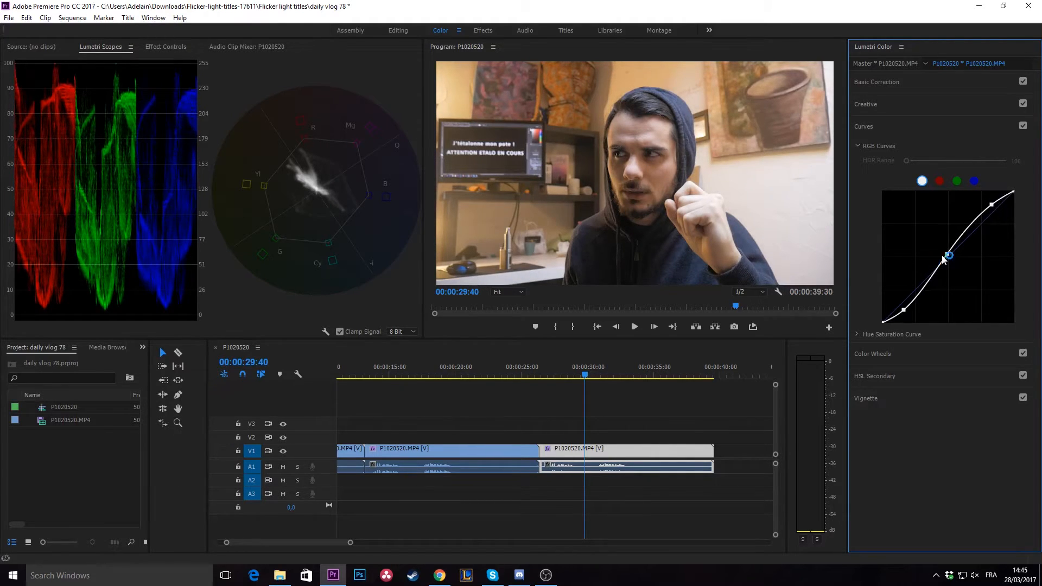
# Lower the shadows' luminance and tint the shadows pink-magenta with the Lumetri colour wheels
pyautogui.click(896, 357)
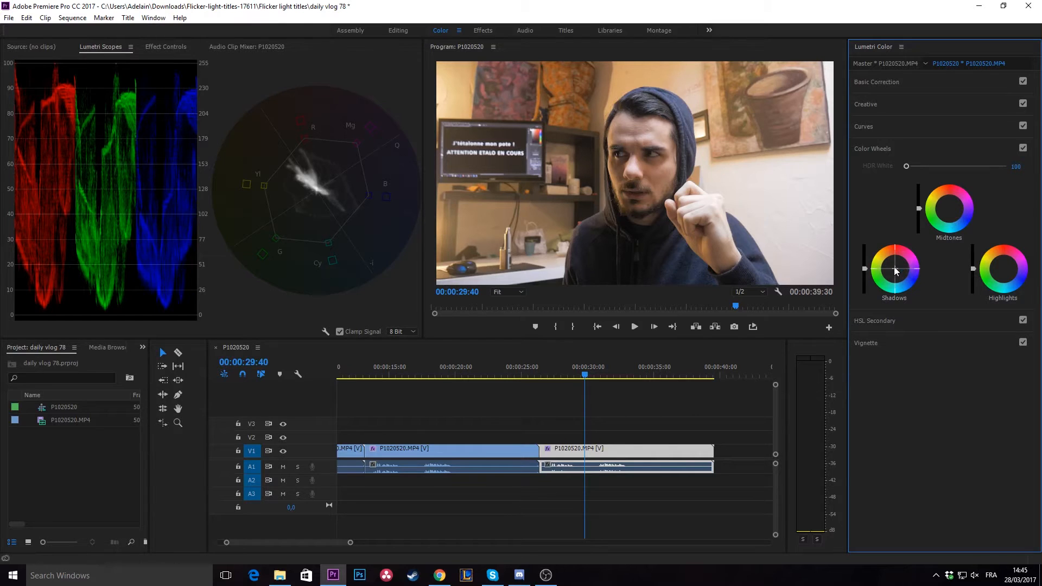
pyautogui.moveTo(895, 271)
pyautogui.mouseDown()
pyautogui.moveTo(914, 257)
pyautogui.moveTo(893, 270)
pyautogui.moveTo(905, 273)
pyautogui.moveTo(875, 263)
pyautogui.moveTo(898, 267)
pyautogui.moveTo(897, 247)
pyautogui.moveTo(907, 254)
pyautogui.moveTo(865, 271)
pyautogui.moveTo(865, 286)
pyautogui.mouseUp()
pyautogui.moveTo(907, 255); pyautogui.dragTo(916, 253)
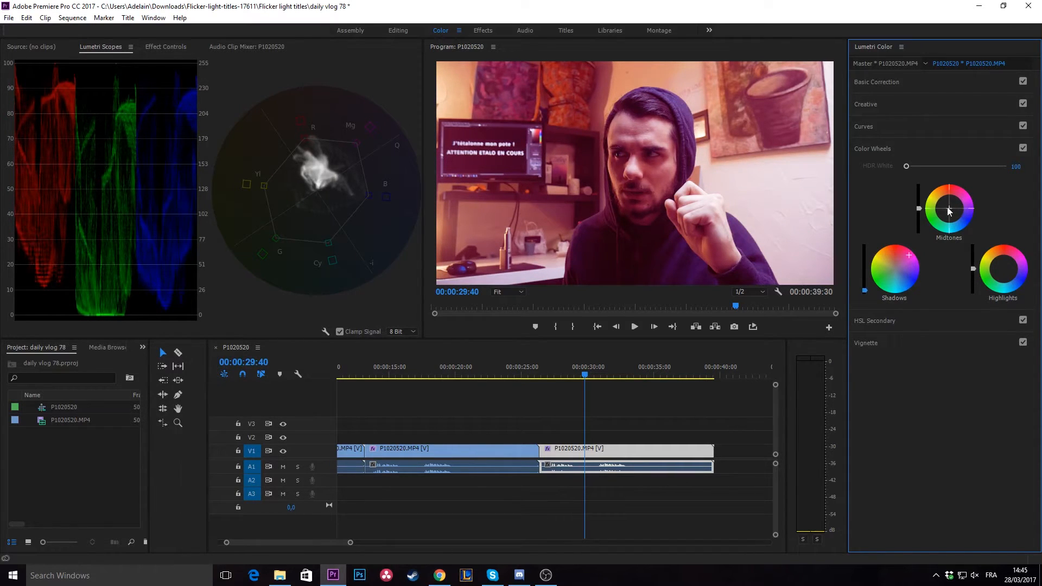
# Lower the luminance of the midtones and highlights with the Lumetri colour wheels, tinting the midtones violet-blue and the highlights magenta
pyautogui.moveTo(948, 209)
pyautogui.mouseDown()
pyautogui.moveTo(966, 214)
pyautogui.moveTo(918, 211)
pyautogui.moveTo(919, 223)
pyautogui.mouseUp()
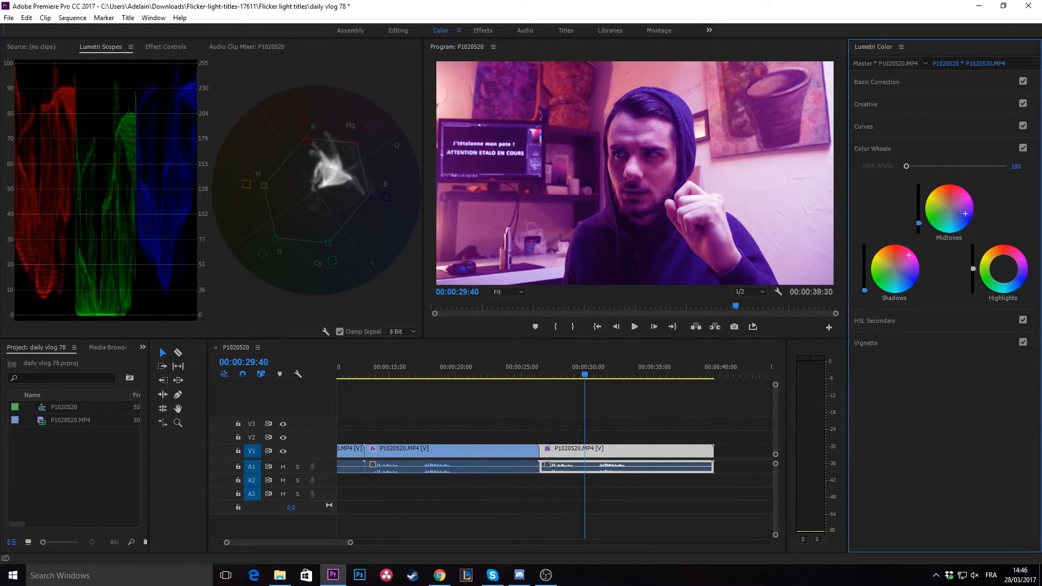
pyautogui.moveTo(1003, 268)
pyautogui.mouseDown()
pyautogui.moveTo(1008, 256)
pyautogui.moveTo(1023, 280)
pyautogui.moveTo(1026, 265)
pyautogui.moveTo(972, 272)
pyautogui.moveTo(973, 292)
pyautogui.mouseUp()
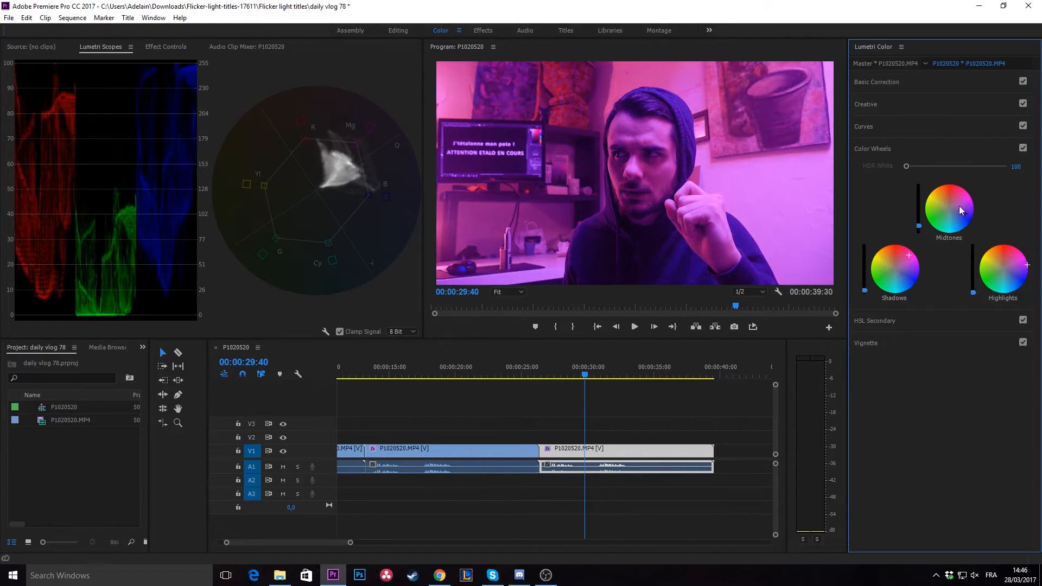
# In the Lumetri Creative adjustments, set Faded Film to 77.7 and Saturation to 106.5, and tint the shadows slightly violet
pyautogui.click(872, 105)
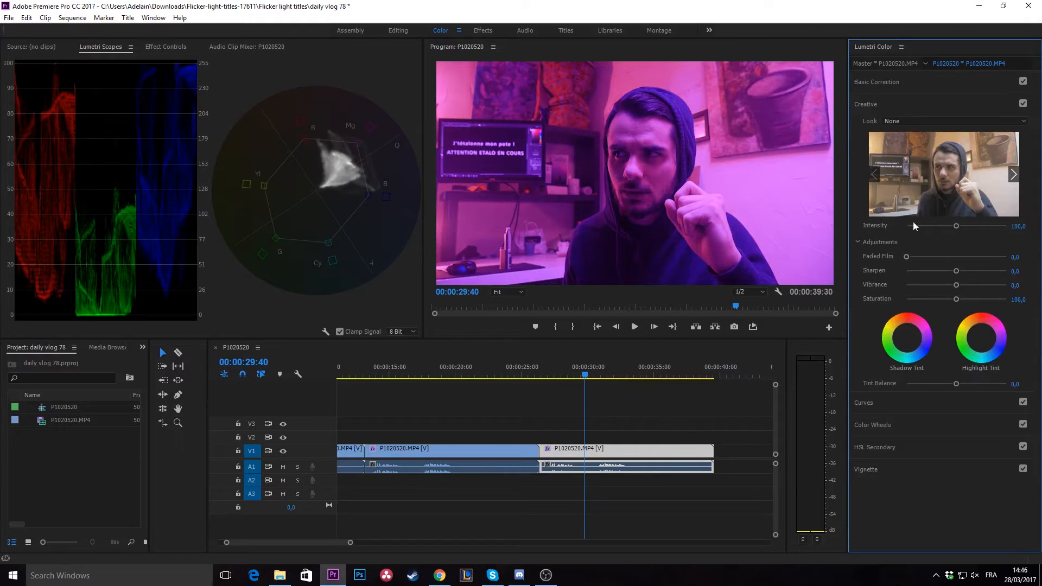
pyautogui.moveTo(907, 257); pyautogui.dragTo(963, 300)
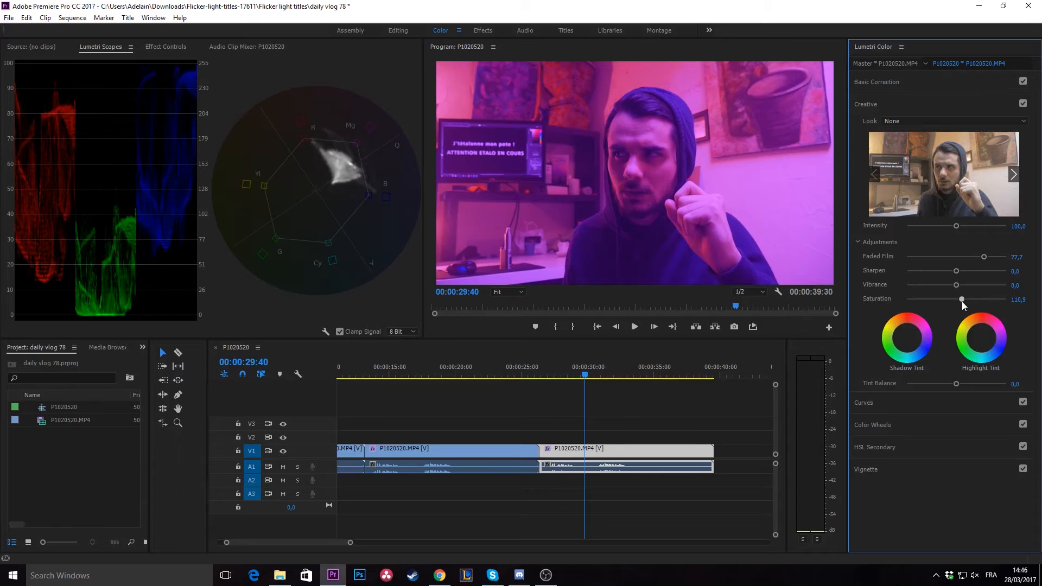
pyautogui.moveTo(907, 337); pyautogui.dragTo(917, 334)
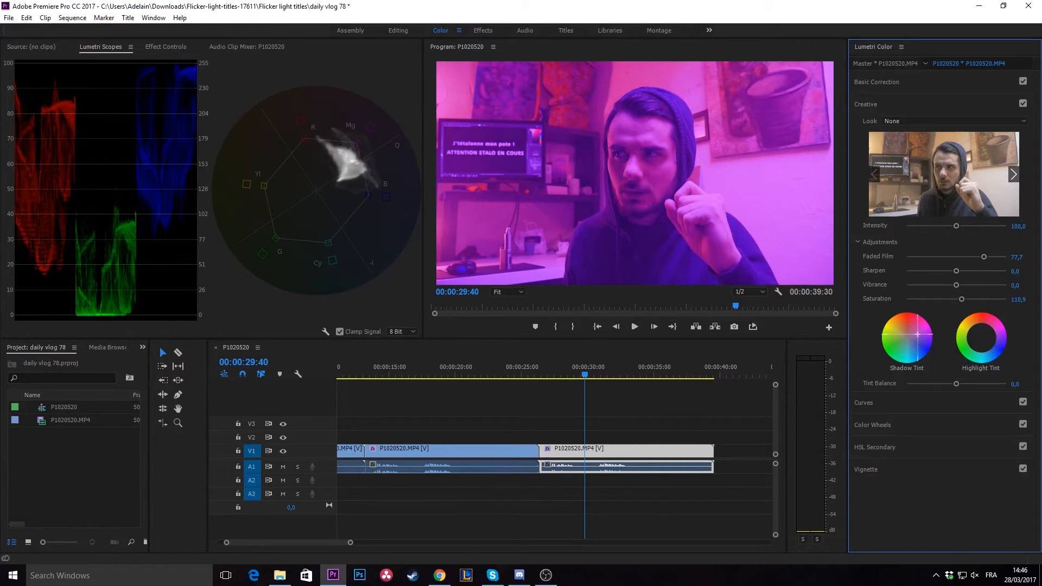
pyautogui.moveTo(962, 299); pyautogui.dragTo(958, 300)
pyautogui.moveTo(958, 300); pyautogui.dragTo(959, 301)
pyautogui.moveTo(918, 335)
pyautogui.mouseDown()
pyautogui.moveTo(924, 340)
pyautogui.moveTo(911, 340)
pyautogui.mouseUp()
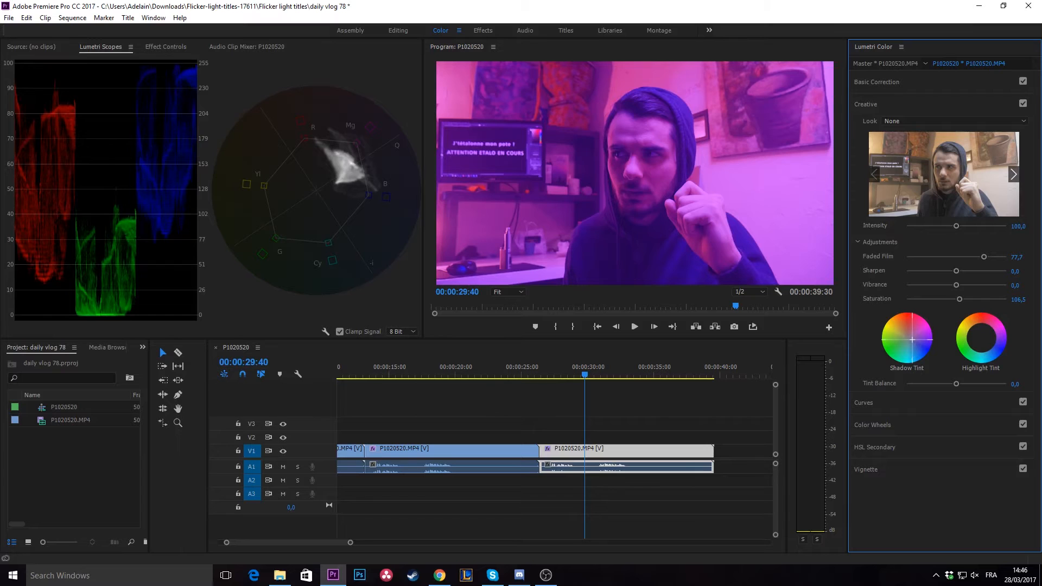
# Tint the highlights slightly blue-violet in the Creative adjustments and set the tint balance to about -4.3
pyautogui.moveTo(982, 339); pyautogui.dragTo(986, 342)
pyautogui.moveTo(956, 385)
pyautogui.mouseDown()
pyautogui.moveTo(945, 385)
pyautogui.moveTo(1000, 388)
pyautogui.moveTo(945, 399)
pyautogui.mouseUp()
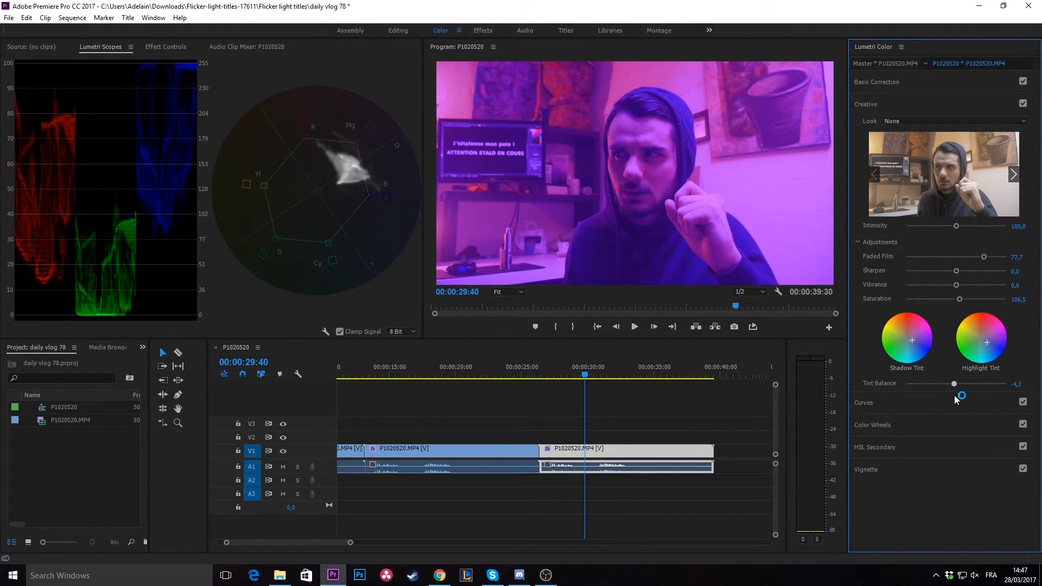
# In HSL Secondary, select the white key colour, set the blue-orange correction slider to -100 and shift the correction wheel towards blue
pyautogui.click(887, 450)
pyautogui.scroll(-2, 980, 360)
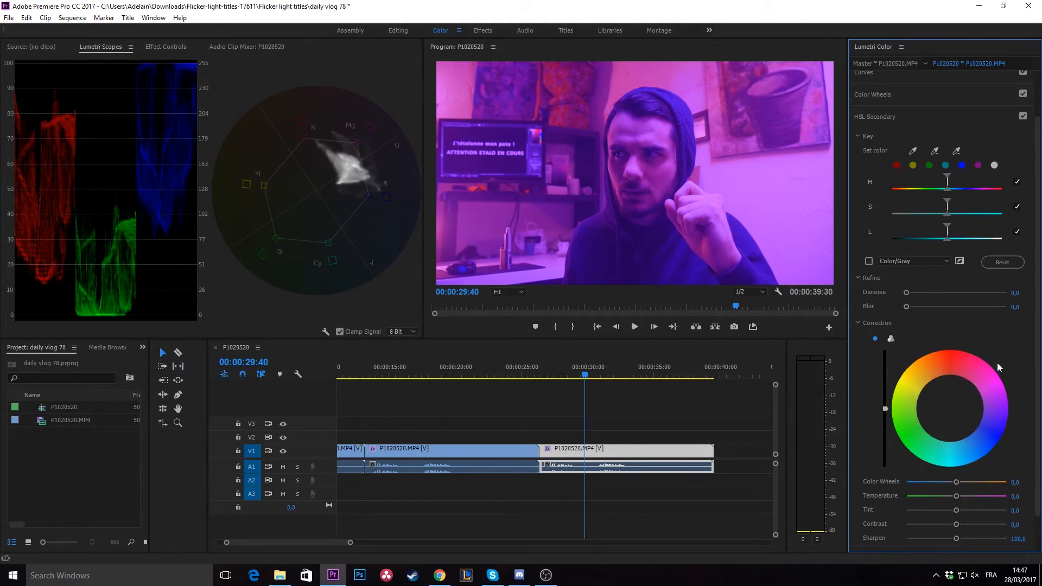
pyautogui.scroll(-1, 994, 356)
pyautogui.click(994, 143)
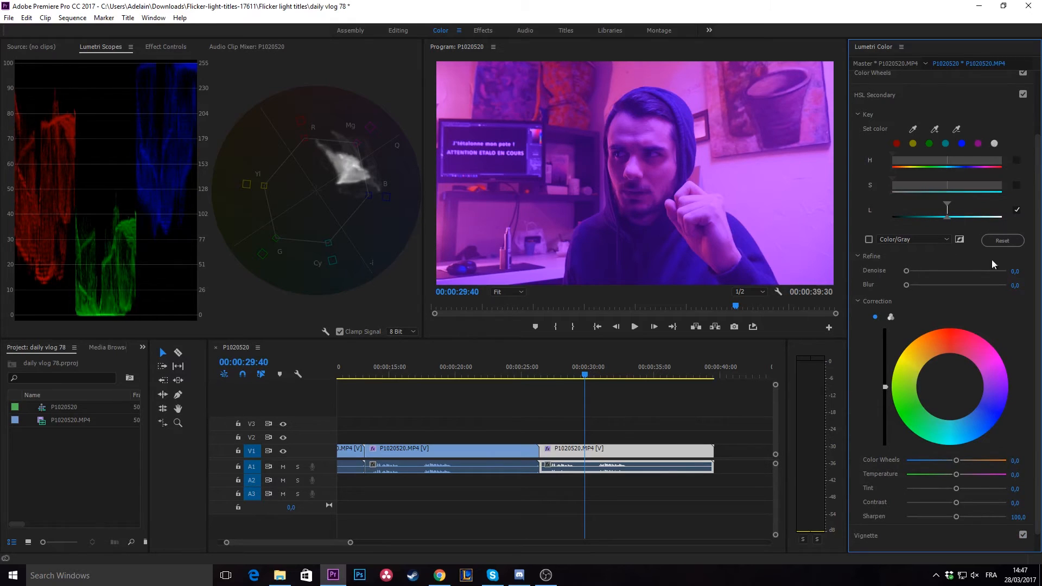
pyautogui.scroll(-1, 994, 266)
pyautogui.moveTo(956, 441); pyautogui.dragTo(895, 445)
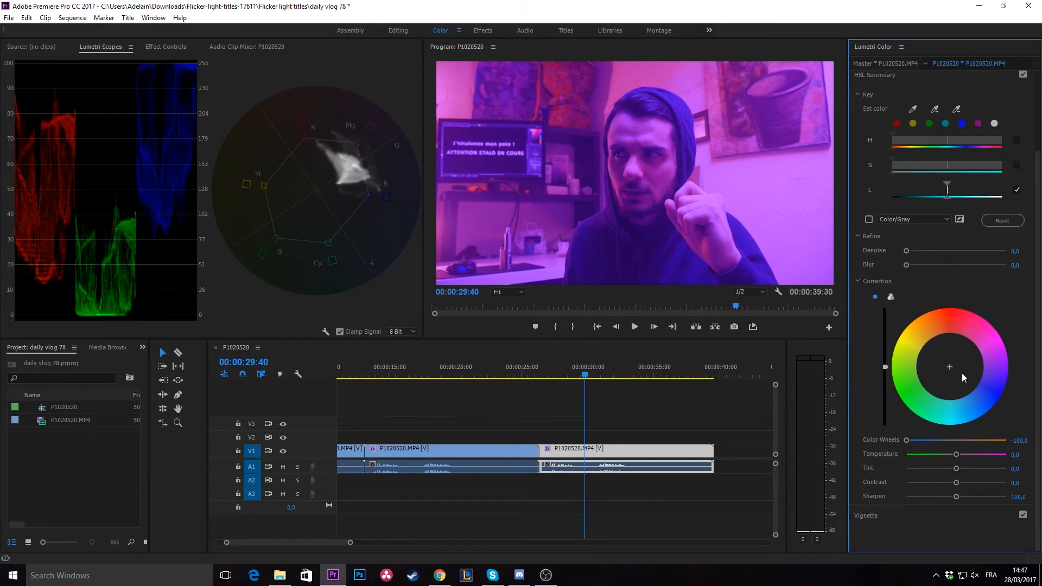
# In Basic Correction, cool the white balance Temperature to -39.1 and lower Shadows to -57.6
pyautogui.scroll(2, 934, 336)
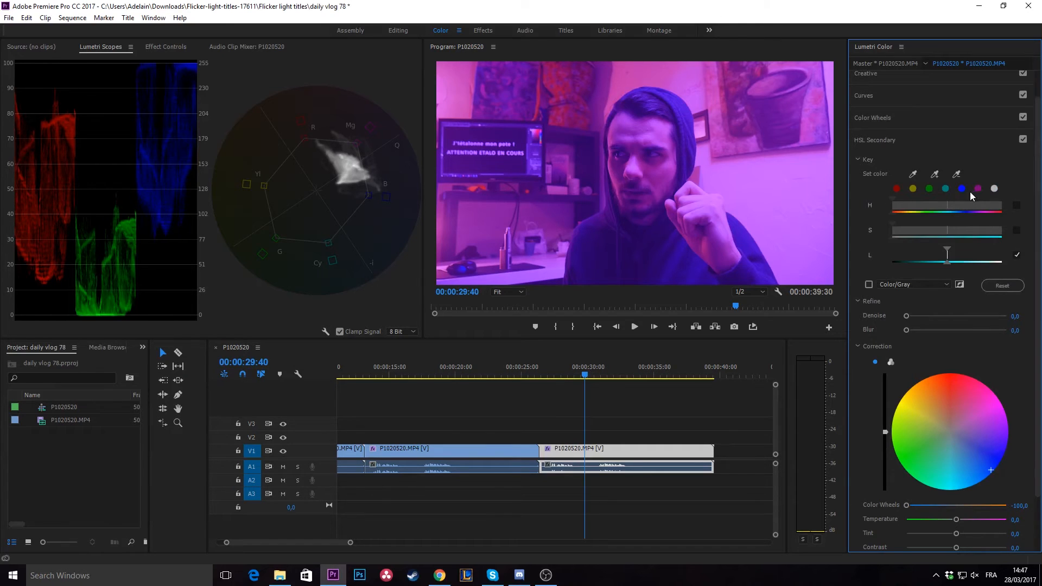
pyautogui.scroll(1, 919, 132)
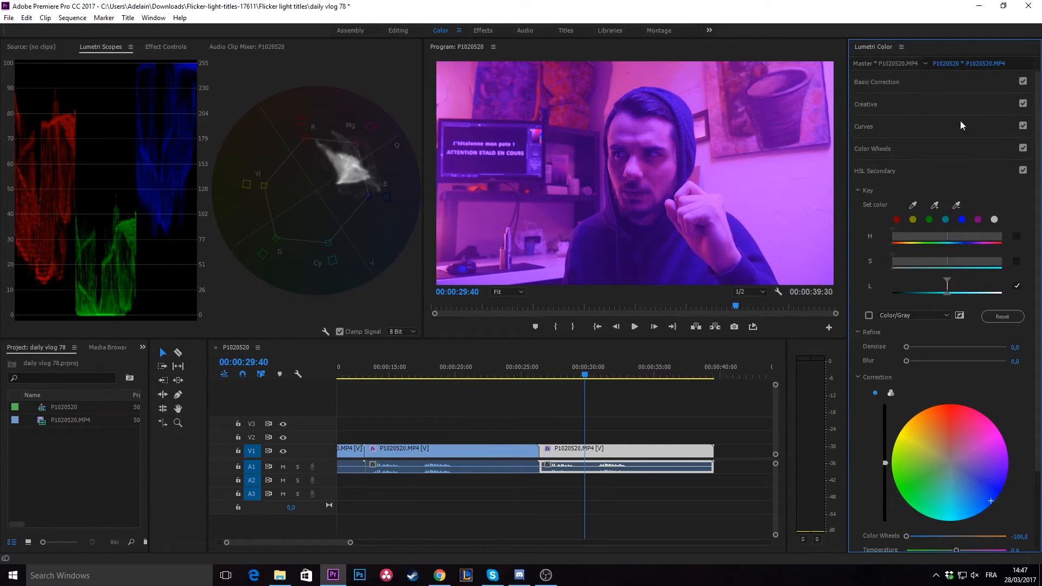
pyautogui.click(886, 81)
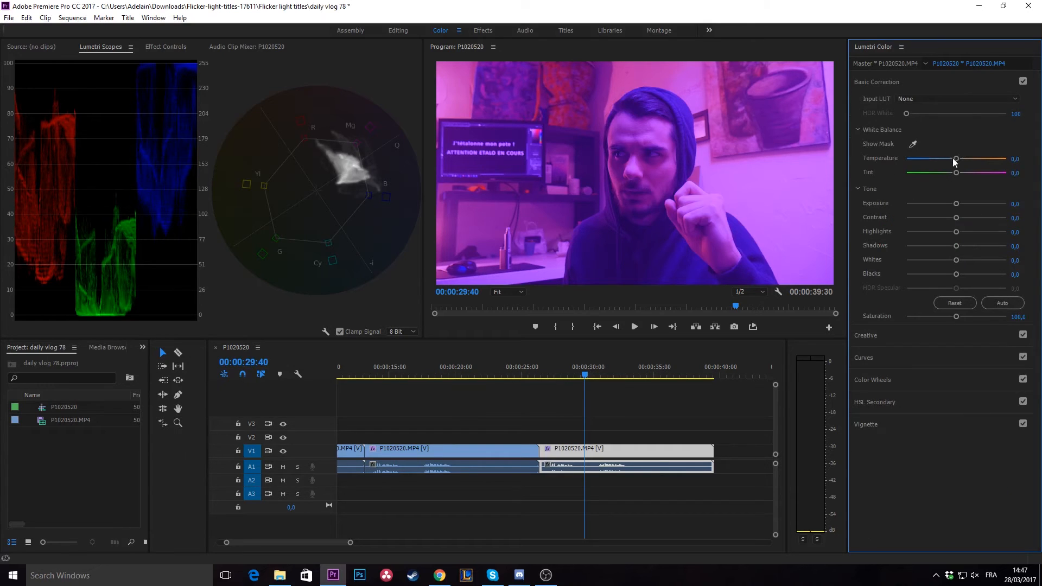
pyautogui.moveTo(954, 161); pyautogui.dragTo(942, 160)
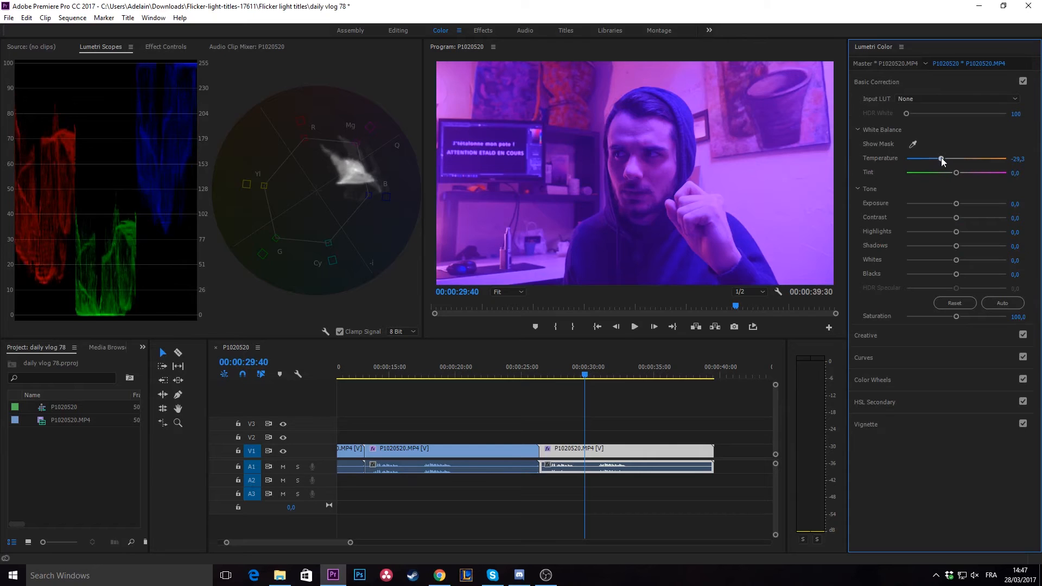
pyautogui.moveTo(941, 158); pyautogui.dragTo(936, 164)
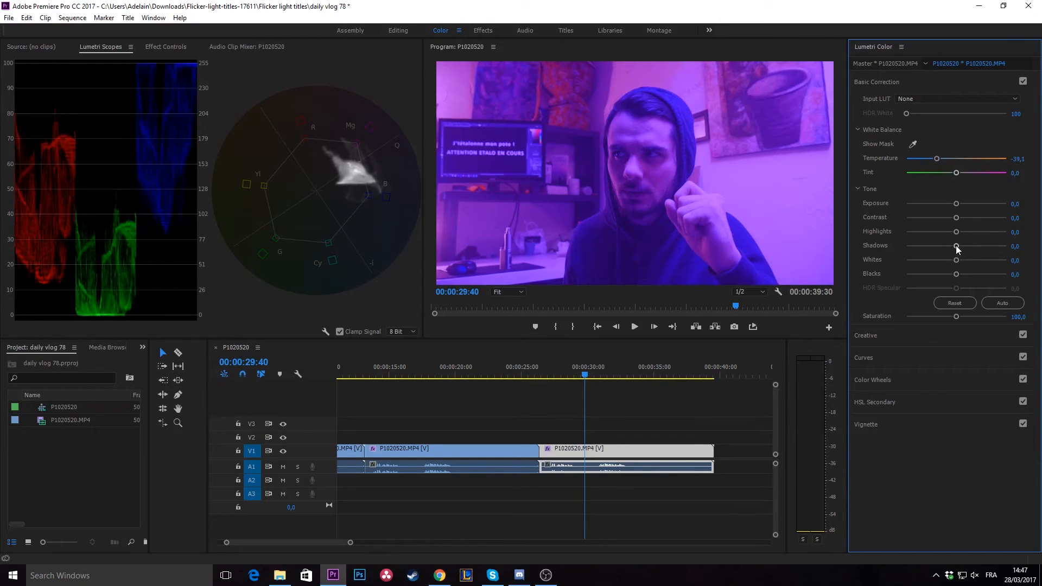
pyautogui.moveTo(956, 248); pyautogui.dragTo(928, 250)
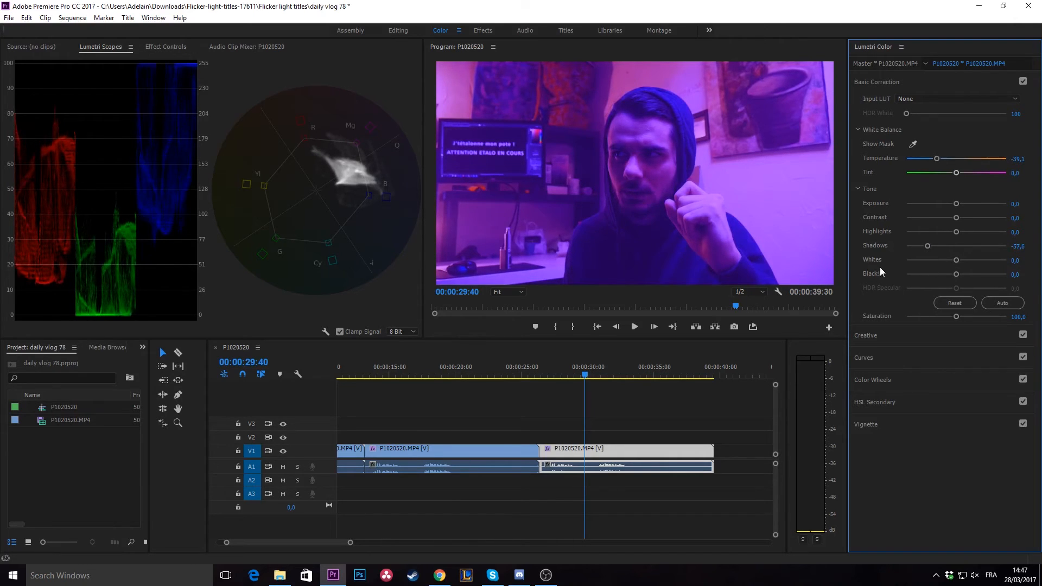
# Switch to the Editing workspace and compare the last clip with the Lumetri Color effect turned off and on
pyautogui.click(402, 30)
pyautogui.click(19, 205)
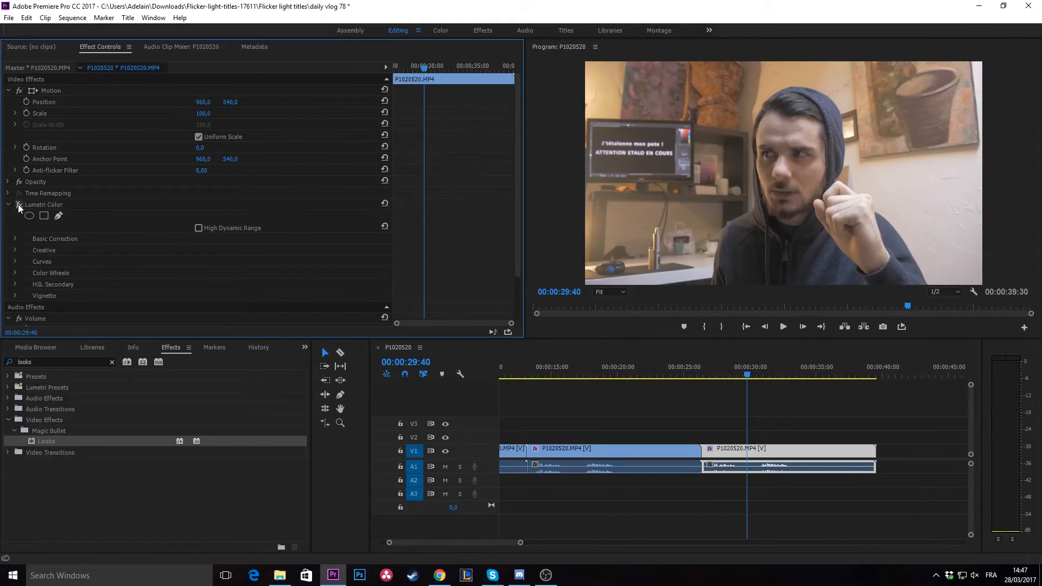
pyautogui.click(19, 205)
pyautogui.click(19, 205)
pyautogui.click(19, 205)
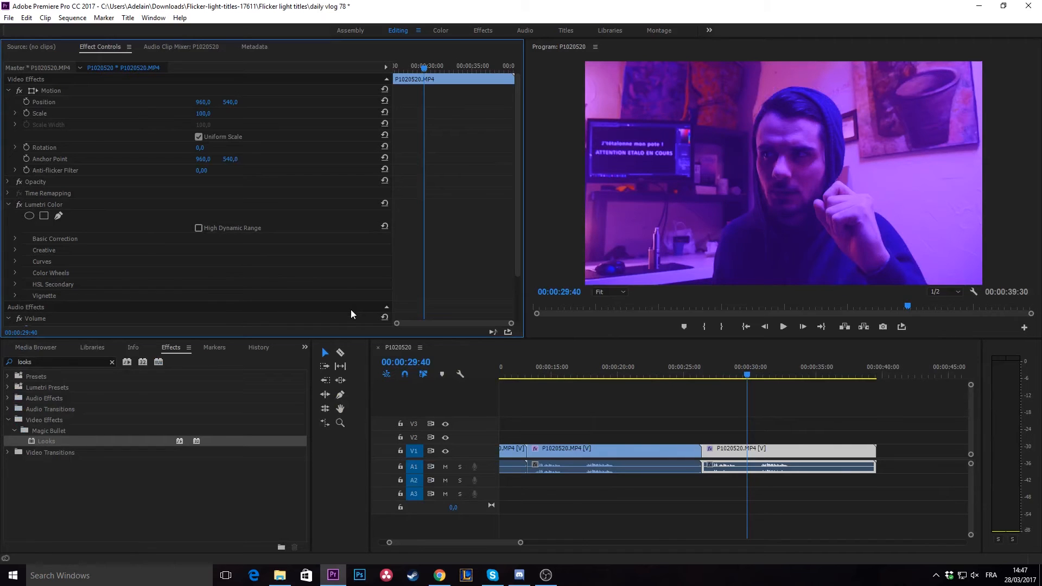
# Play and scrub through the second and last clips in the timeline to compare their grades
pyautogui.click(587, 369)
pyautogui.press('space')
pyautogui.moveTo(592, 376); pyautogui.dragTo(743, 379)
pyautogui.click(690, 375)
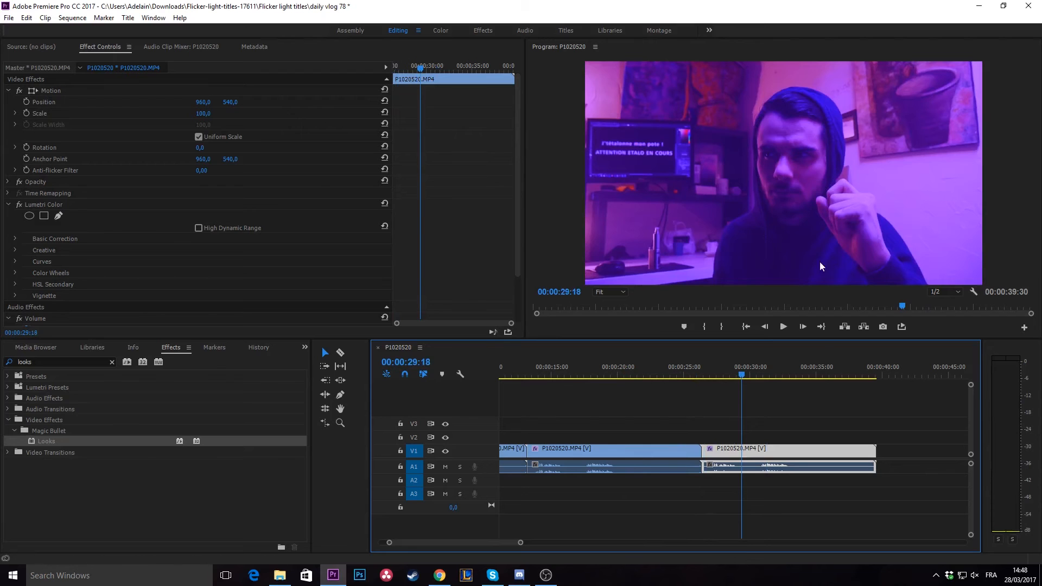
pyautogui.click(631, 372)
pyautogui.press('space')
pyautogui.moveTo(753, 371); pyautogui.dragTo(836, 388)
# Check the last clip with Lumetri Color off and on at 00:00:36:26 and scrub the timeline back to 00:00:29:45
pyautogui.scroll(-2, 815, 439)
pyautogui.scroll(-1, 822, 472)
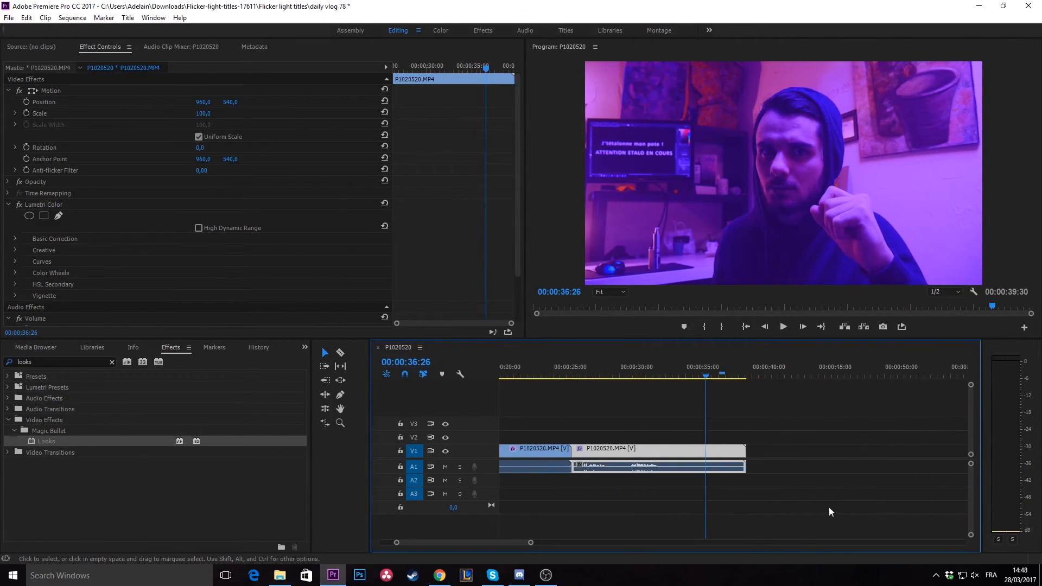
pyautogui.scroll(5, 828, 507)
pyautogui.scroll(-2, 784, 464)
pyautogui.click(19, 204)
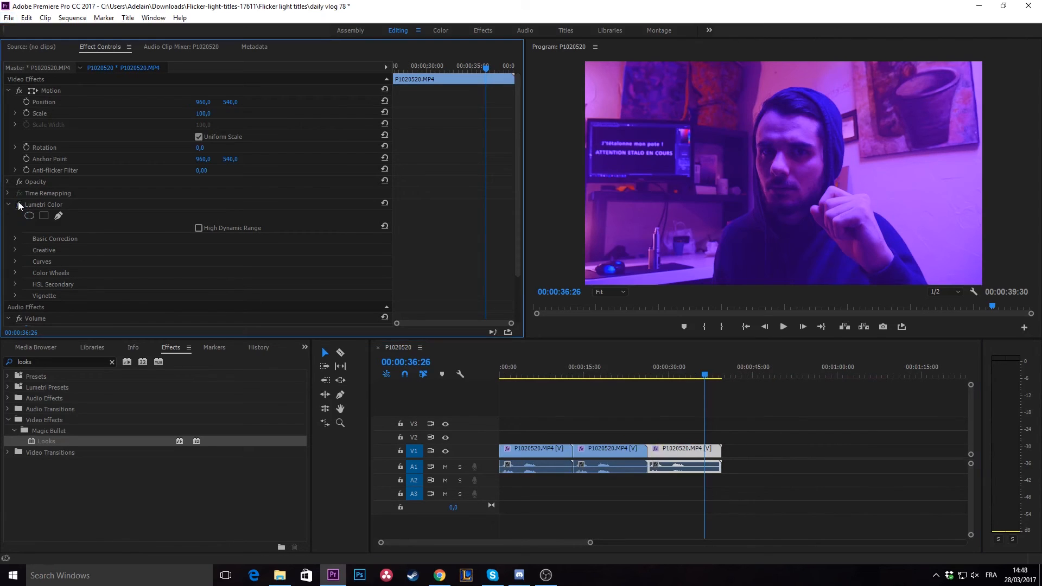
pyautogui.click(19, 205)
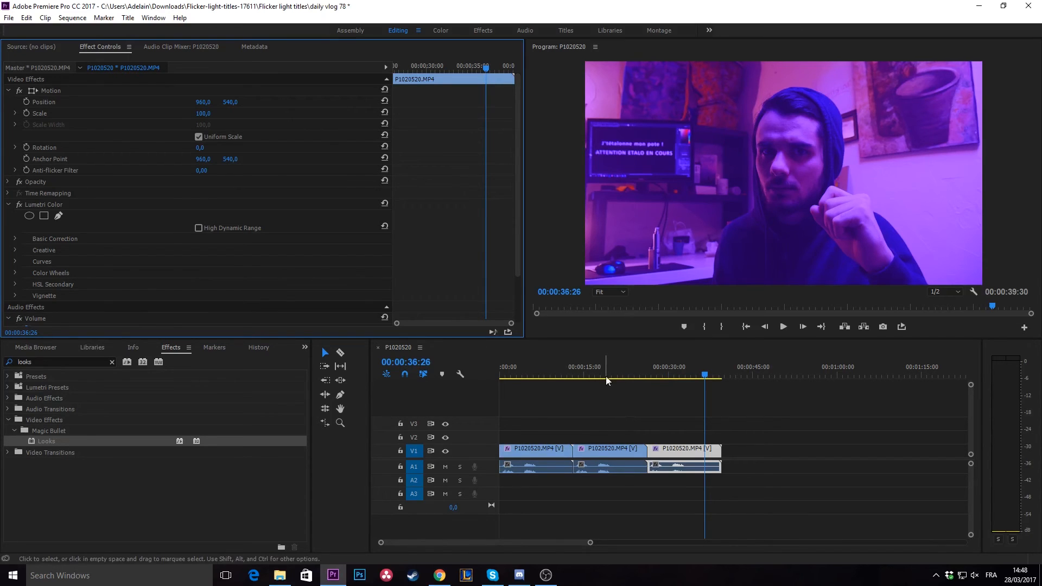
pyautogui.moveTo(605, 376); pyautogui.dragTo(669, 398)
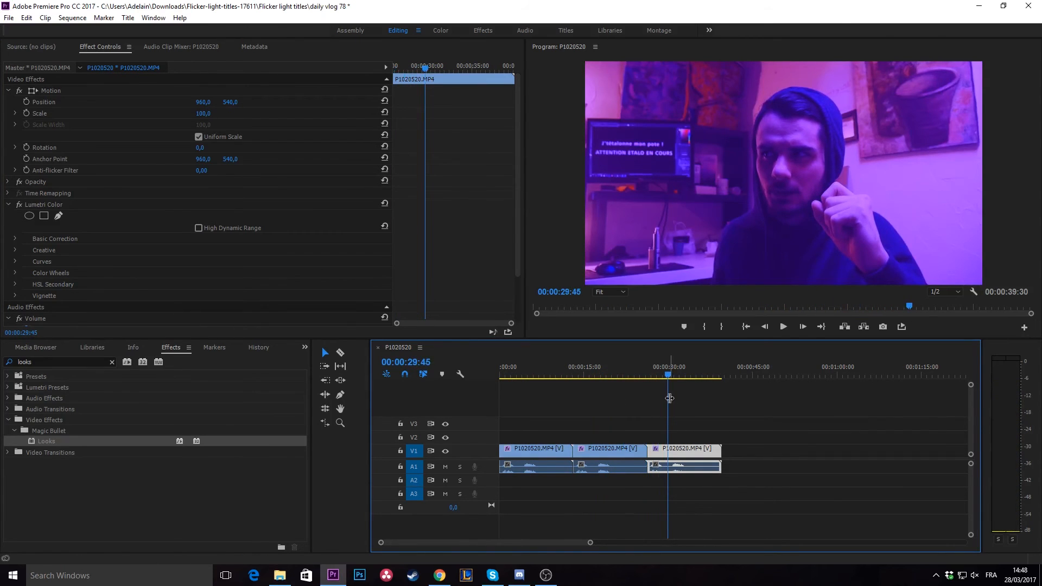